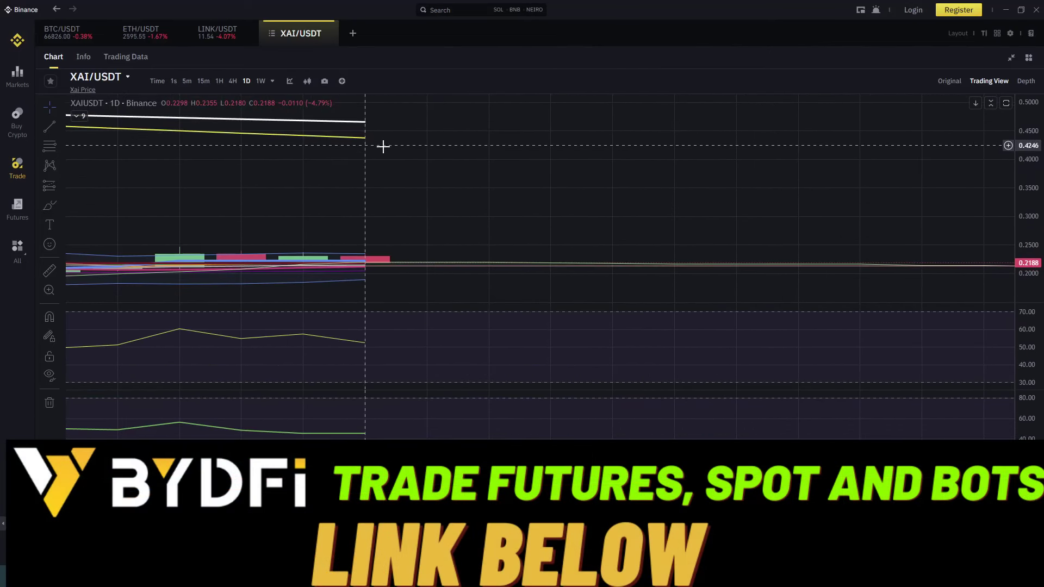
# - Zoom out and pan to the full XAI/USDT daily history, then pick the trend line tool
pyautogui.scroll(-5, 383, 147)
pyautogui.scroll(-10, 653, 154)
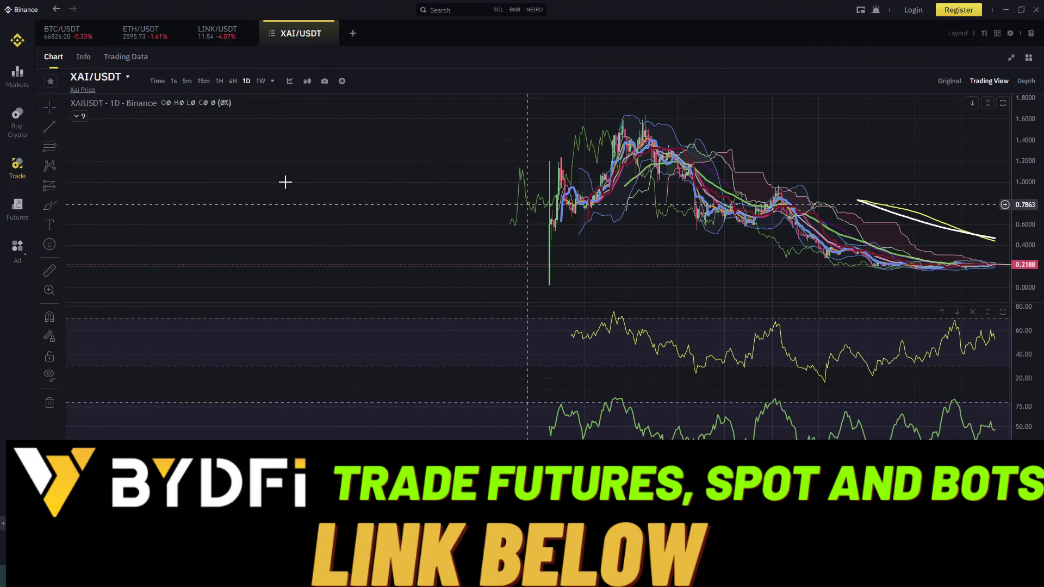
pyautogui.scroll(3, 656, 217)
pyautogui.scroll(-3, 656, 217)
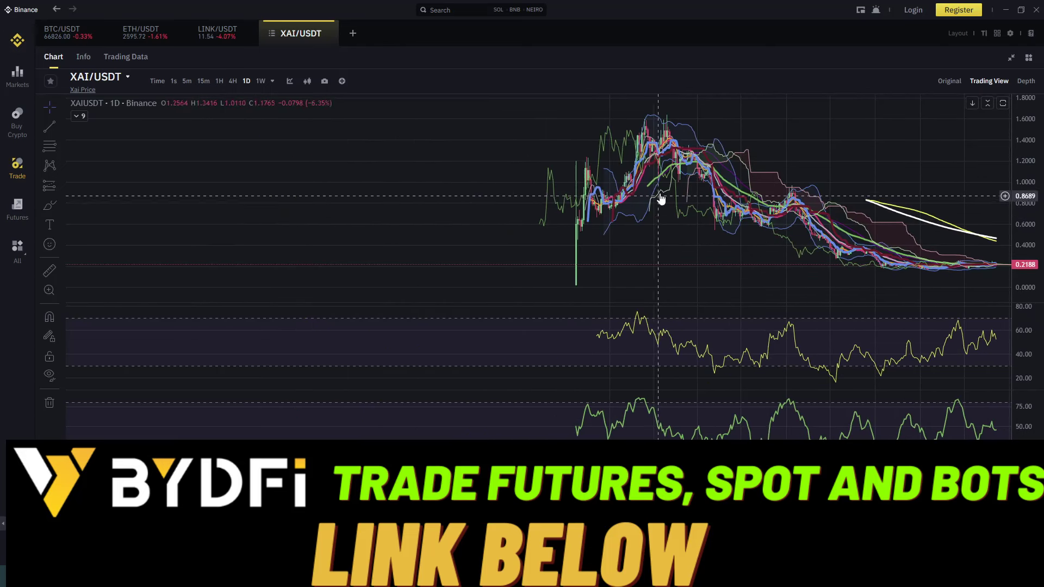
pyautogui.moveTo(895, 139); pyautogui.dragTo(755, 201)
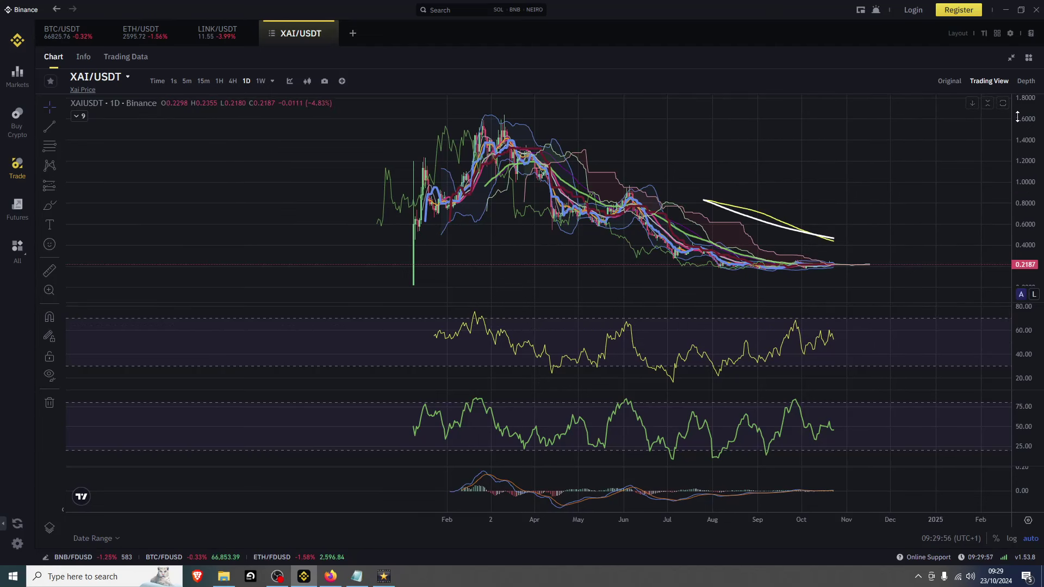
pyautogui.scroll(5, 664, 195)
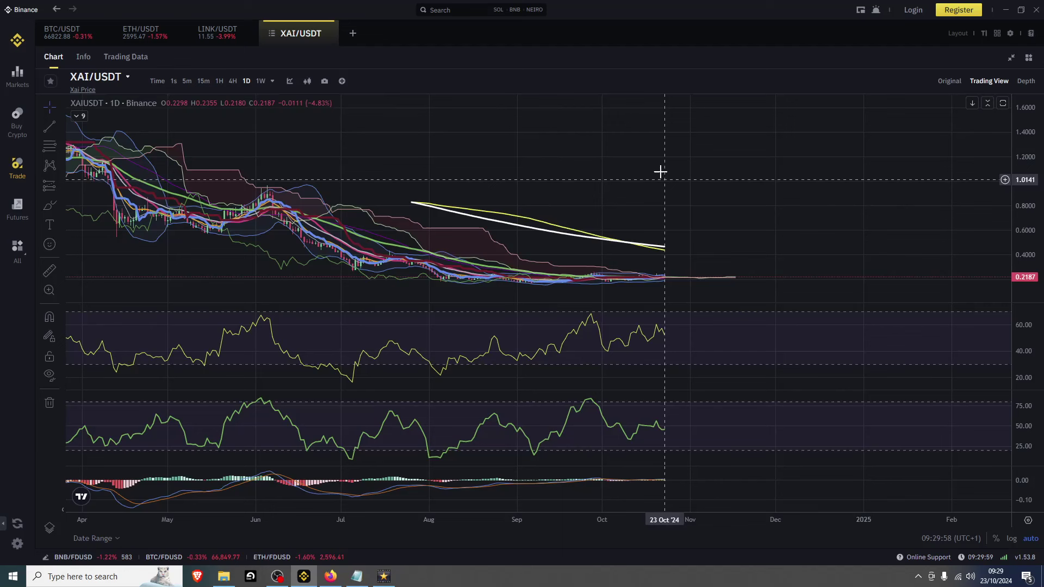
pyautogui.scroll(-5, 489, 109)
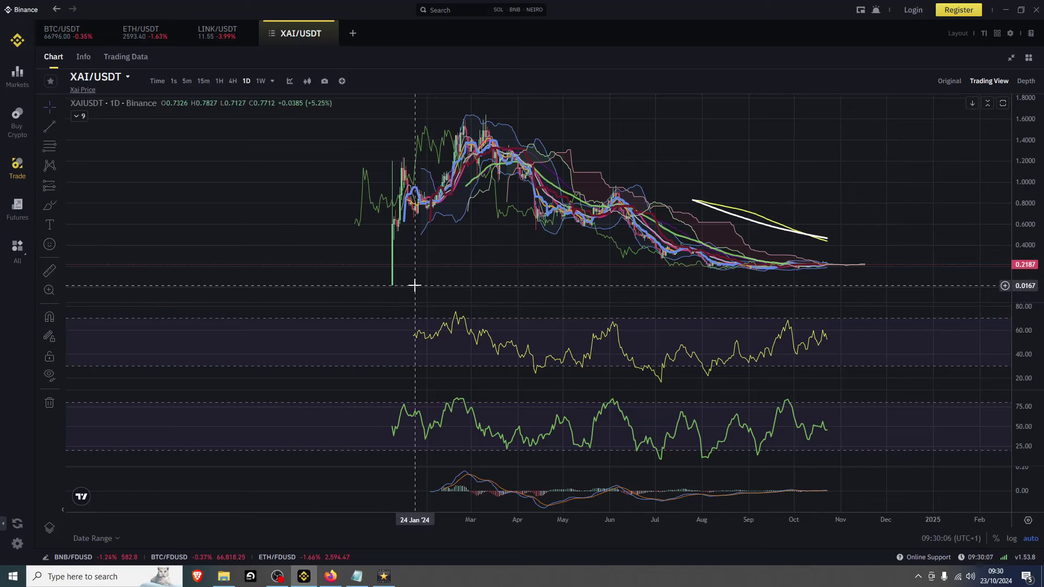
pyautogui.click(49, 270)
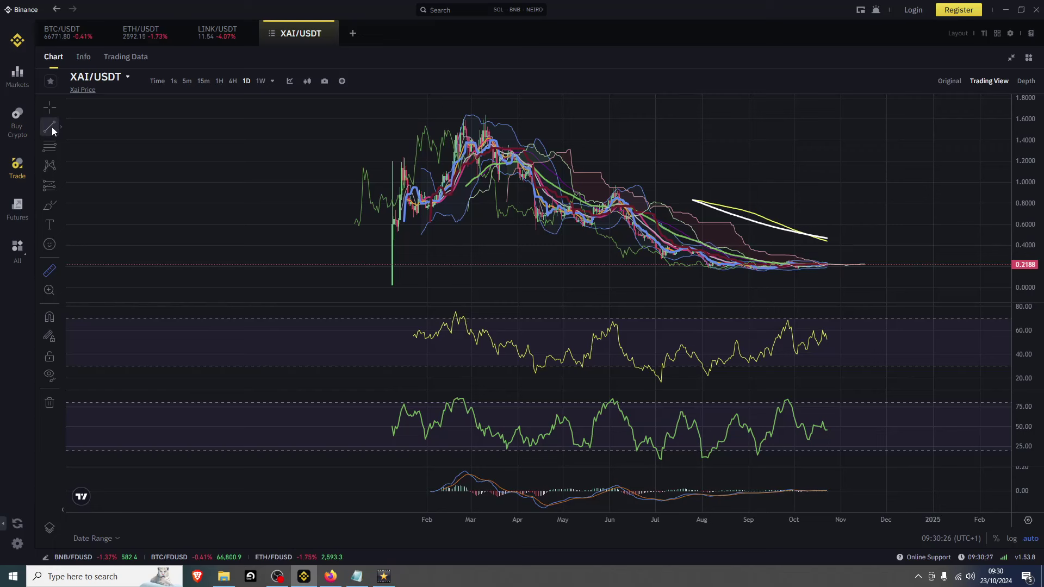
# - Draw a rising RSI trendline from the July low to late November
pyautogui.click(665, 383)
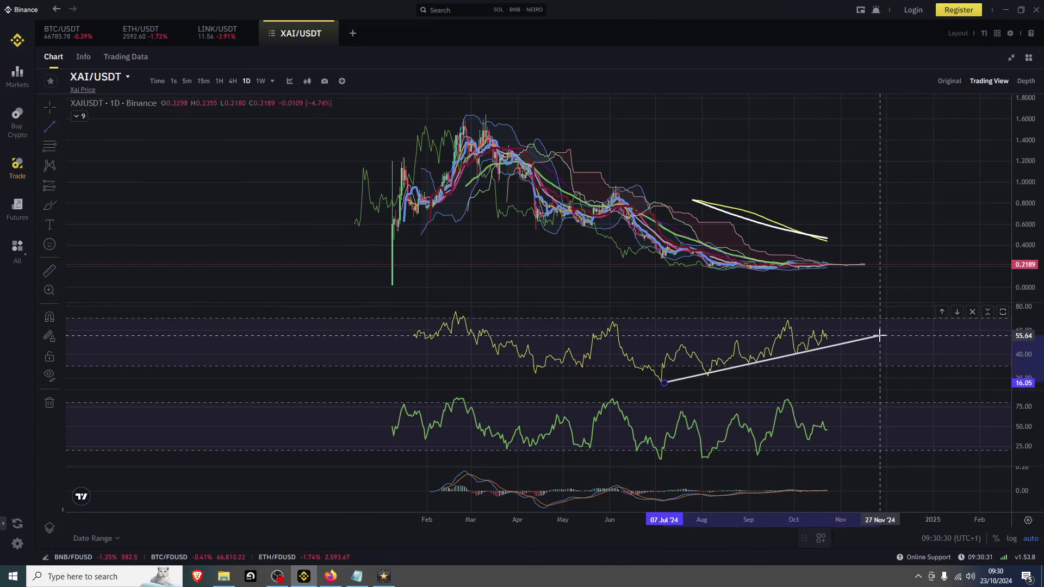
pyautogui.click(885, 335)
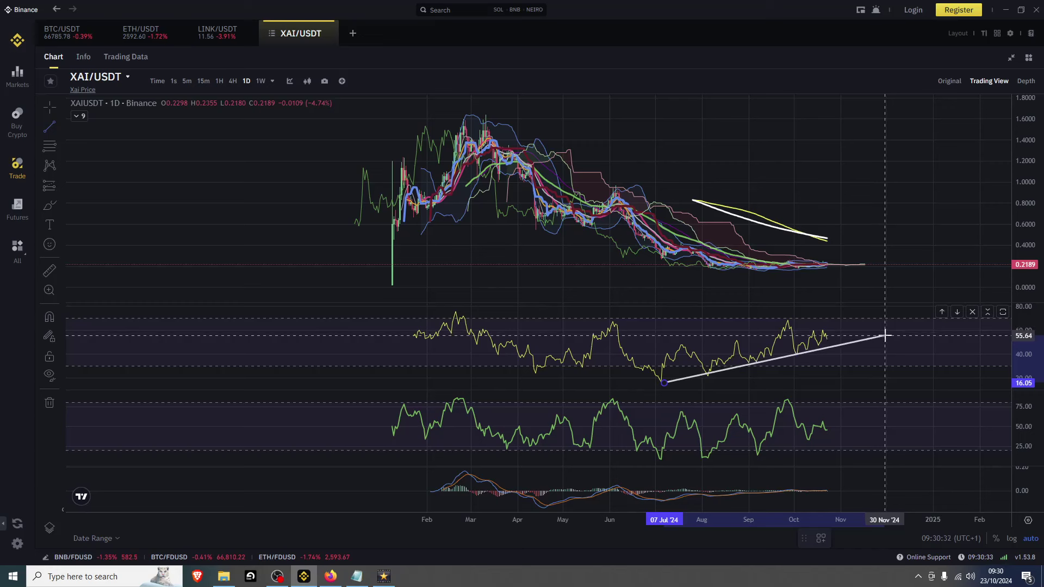
pyautogui.click(49, 127)
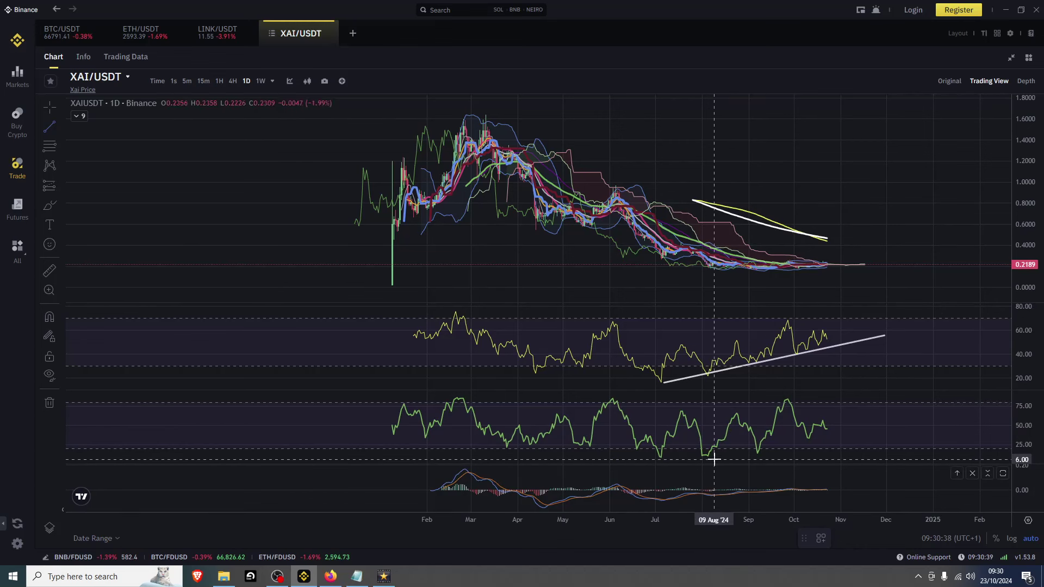
# - Draw a rising MFI support line from the 07 Aug low to 02 Dec
pyautogui.click(709, 457)
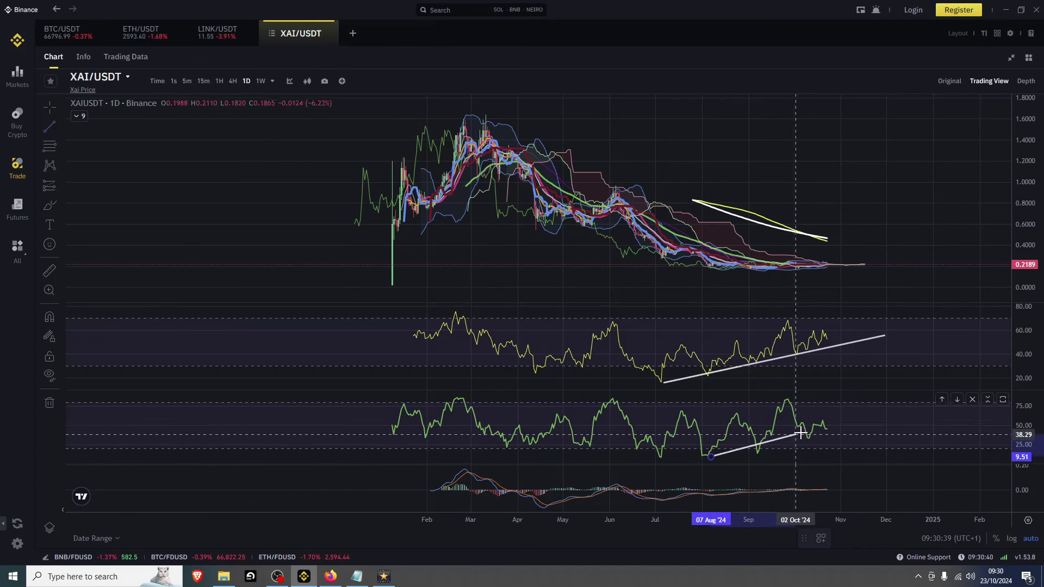
pyautogui.click(887, 421)
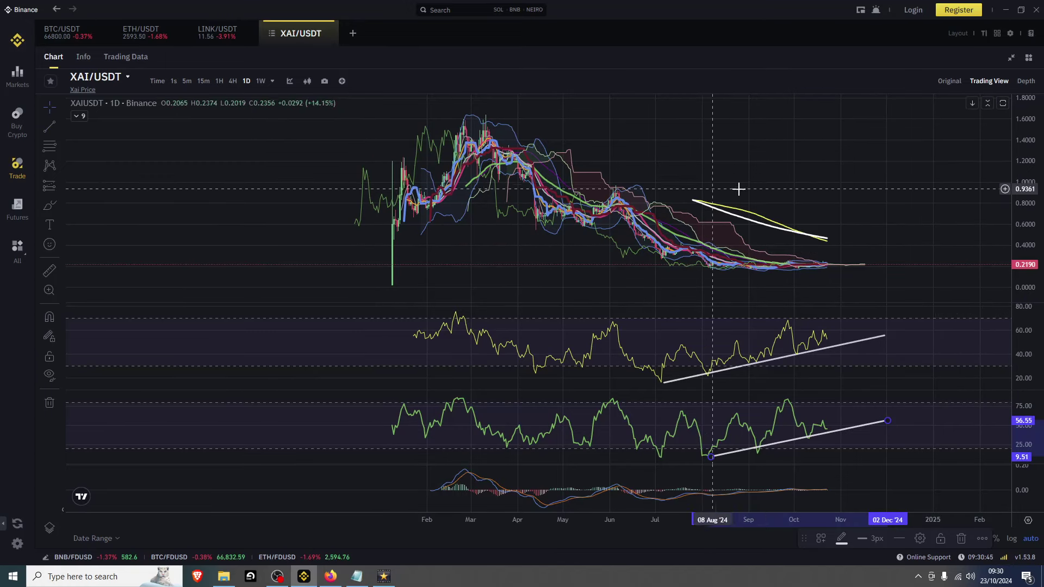
pyautogui.scroll(4, 750, 182)
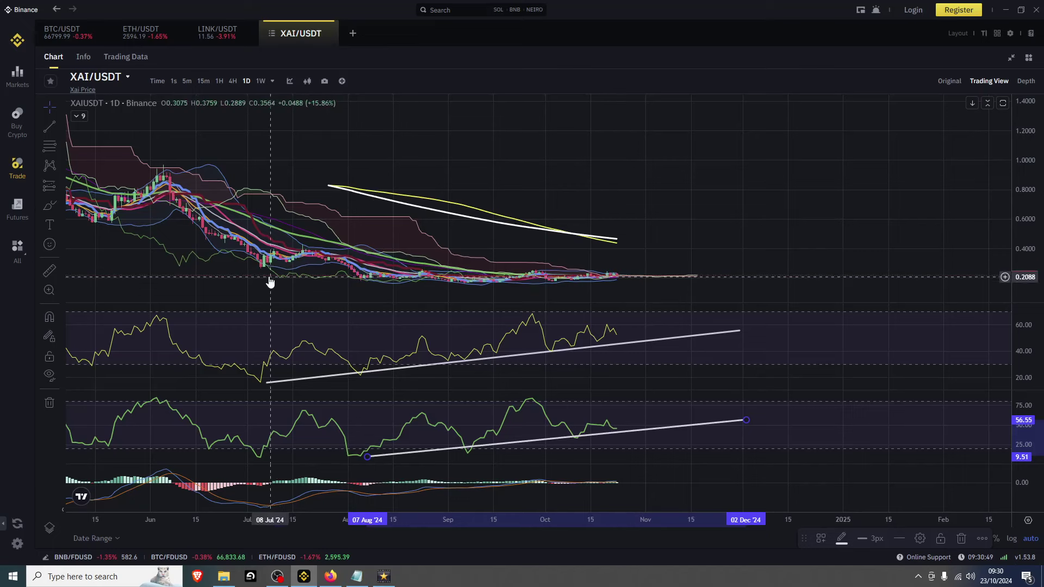
pyautogui.scroll(-5, 327, 175)
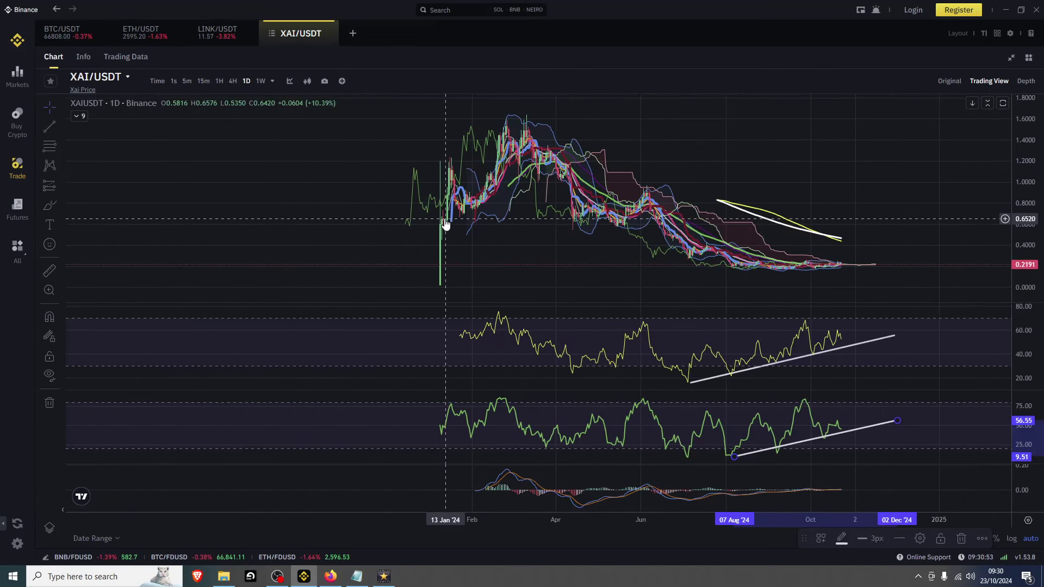
pyautogui.scroll(5, 765, 180)
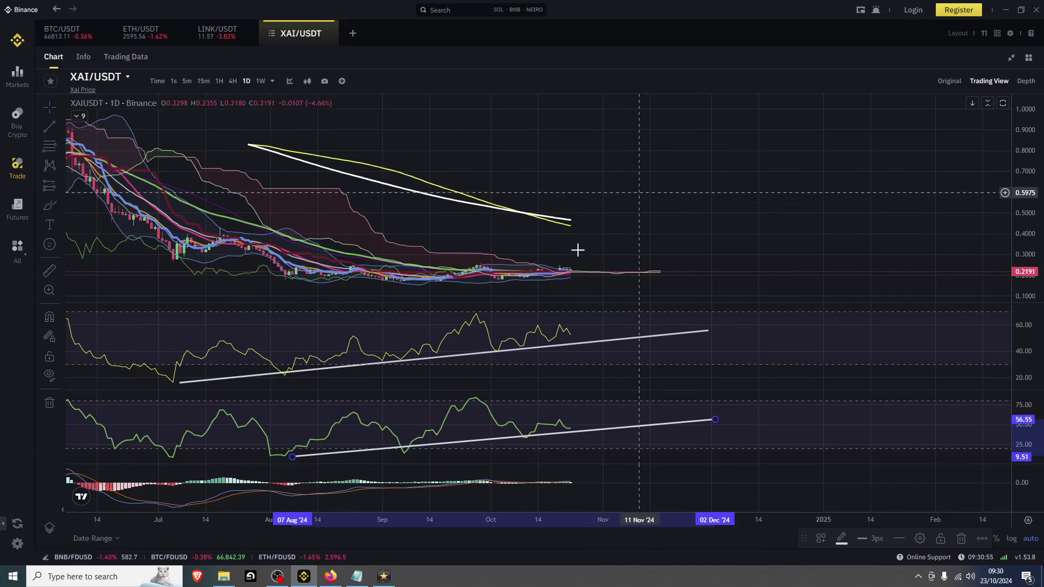
pyautogui.click(50, 269)
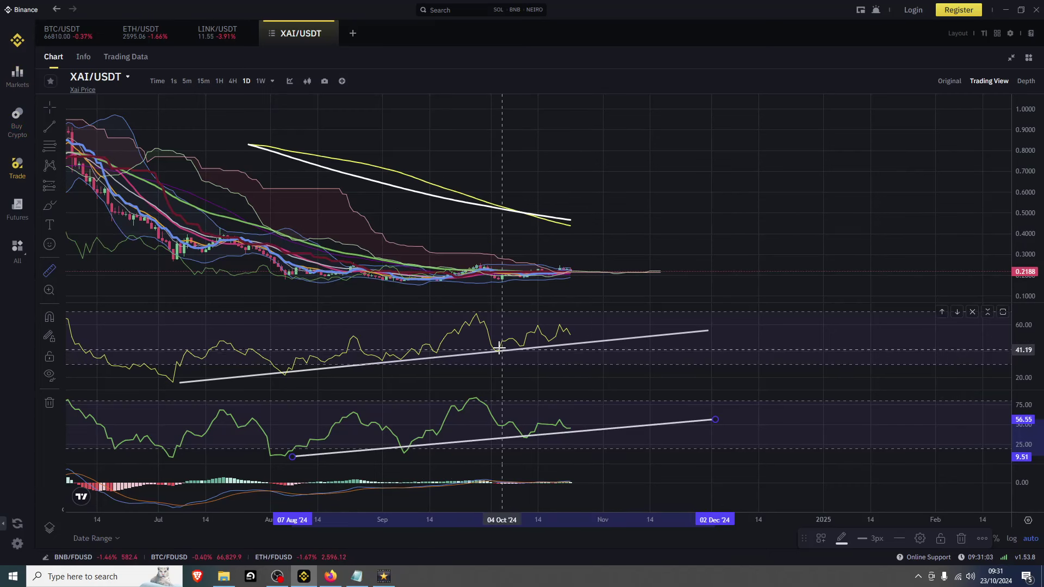
# - Place a horizontal resistance line at 0.3910 across the price chart, then zoom out
pyautogui.click(49, 127)
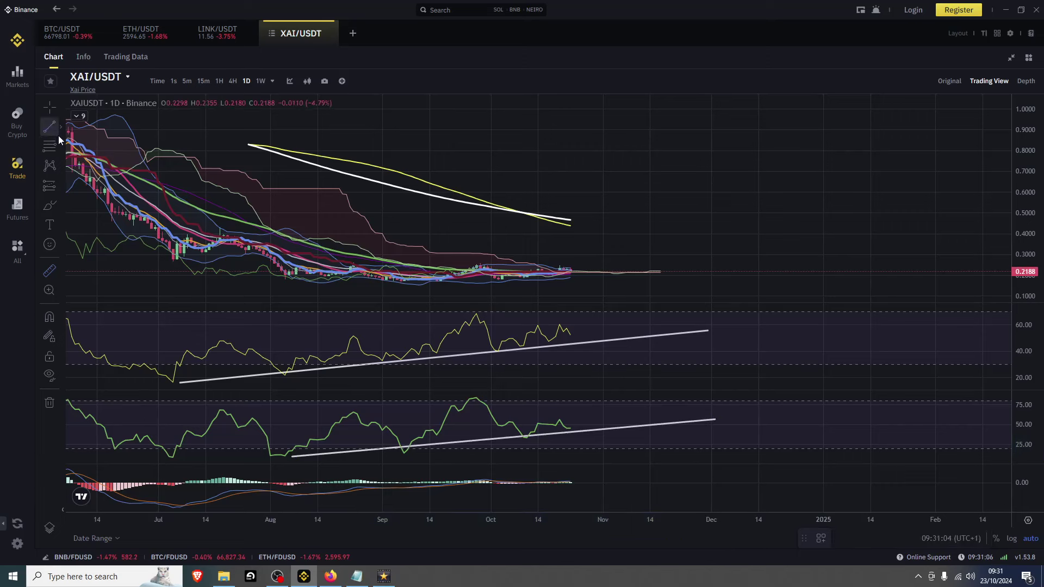
pyautogui.click(154, 235)
pyautogui.click(845, 235)
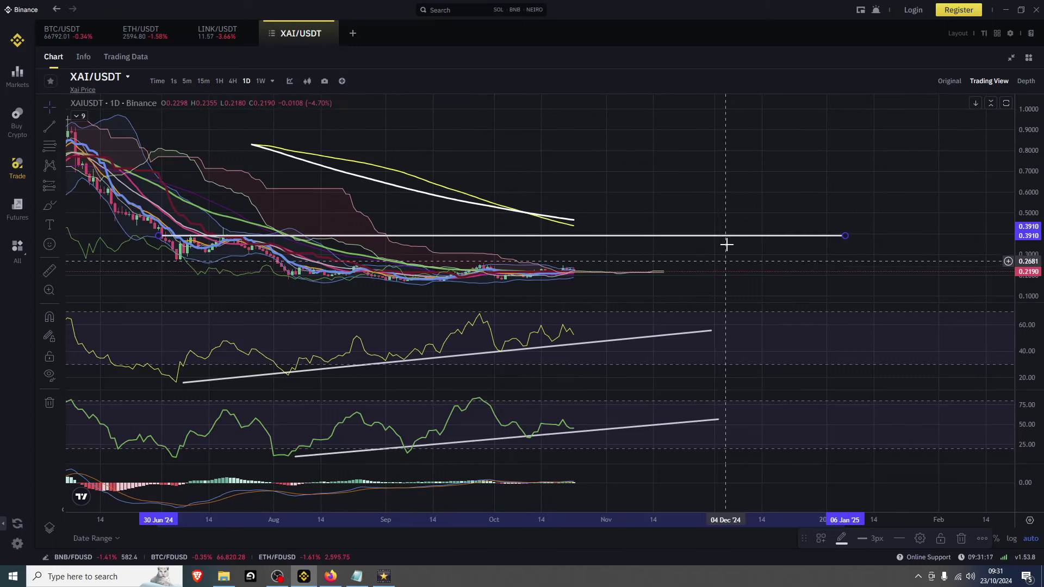
pyautogui.scroll(-5, 727, 245)
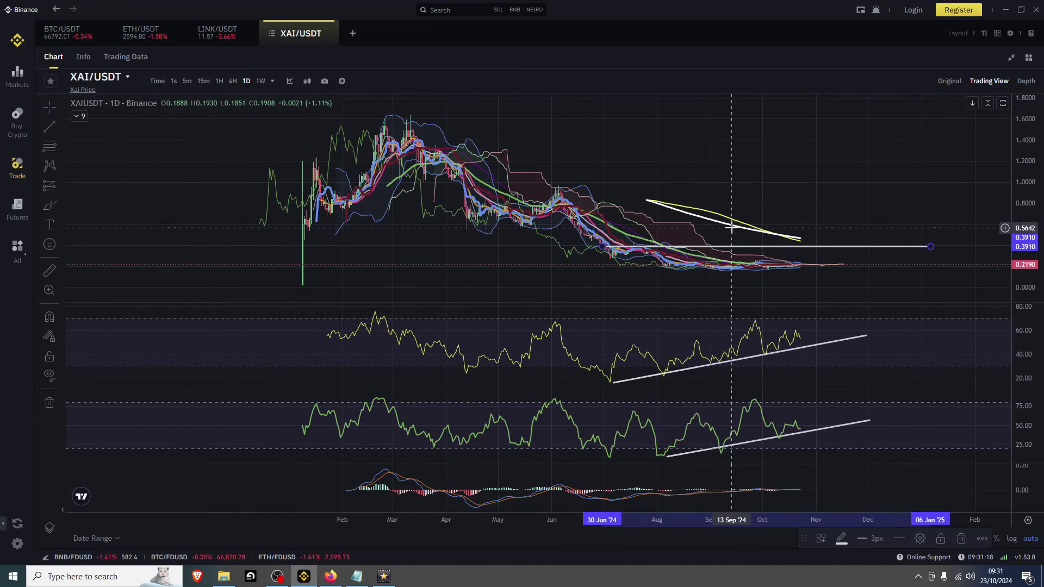
pyautogui.click(49, 273)
pyautogui.click(418, 114)
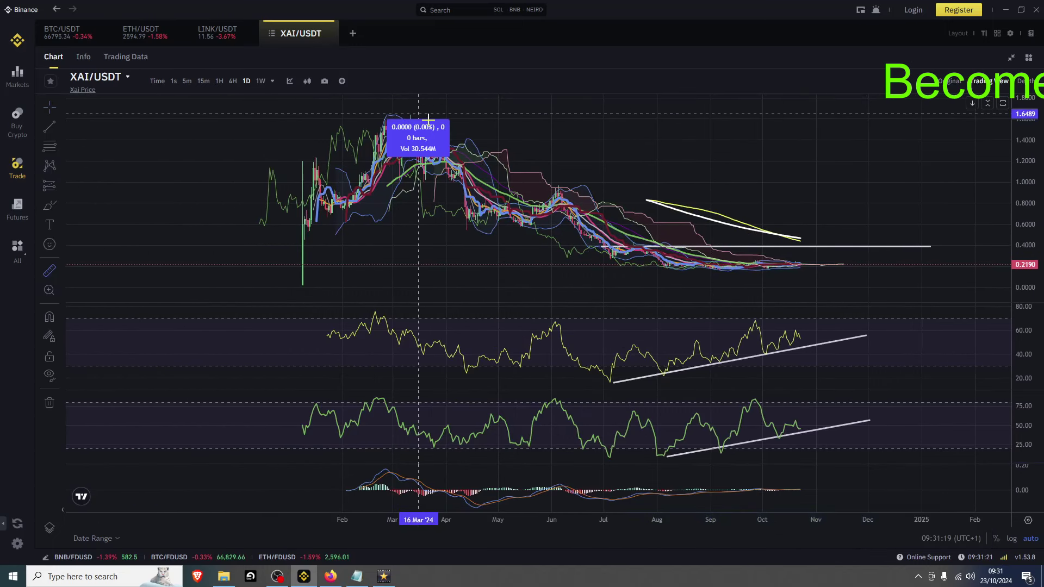
pyautogui.click(833, 270)
pyautogui.click(885, 190)
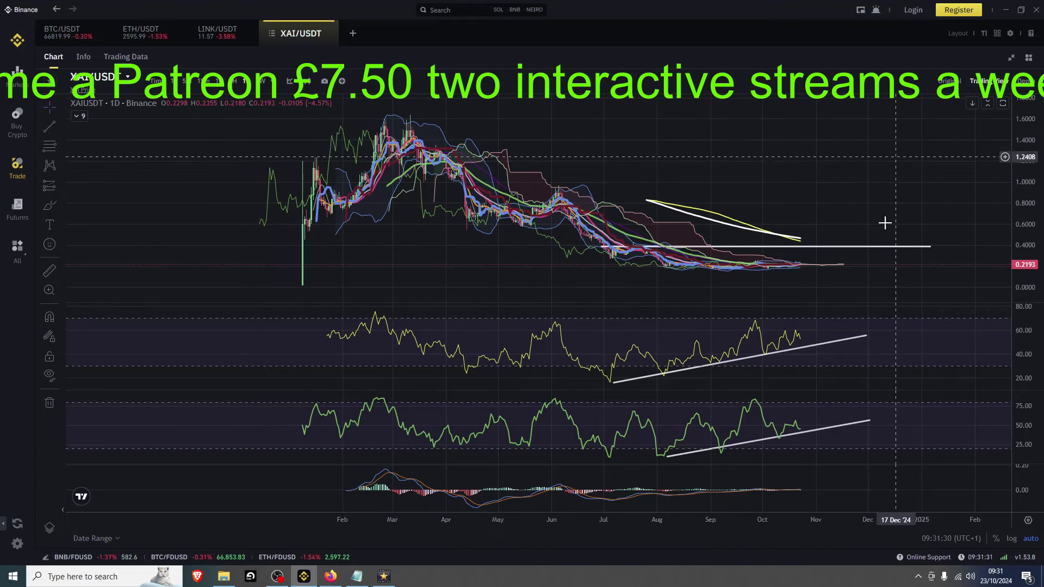
pyautogui.scroll(3, 720, 215)
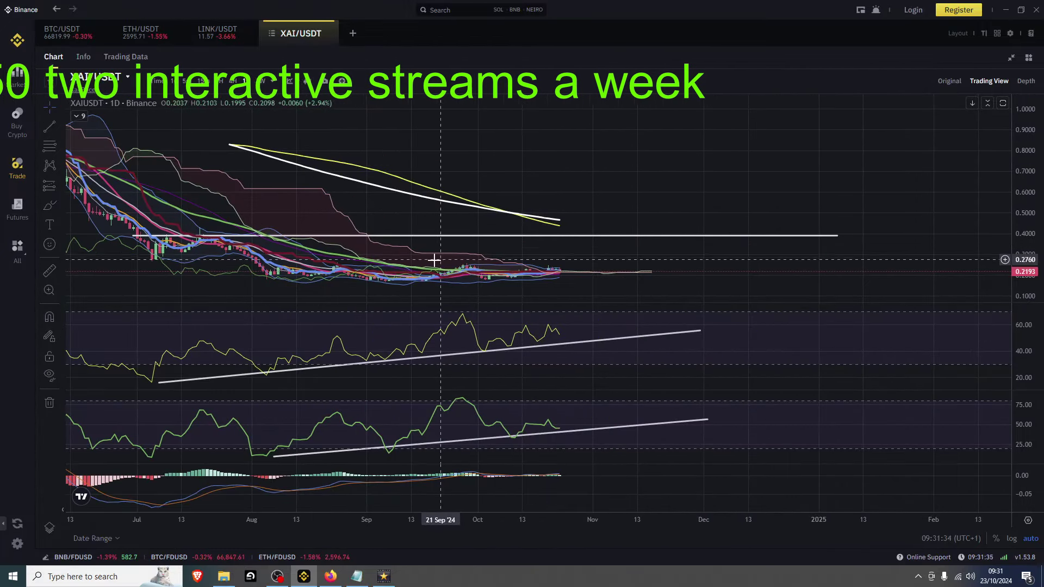
pyautogui.scroll(-3, 434, 261)
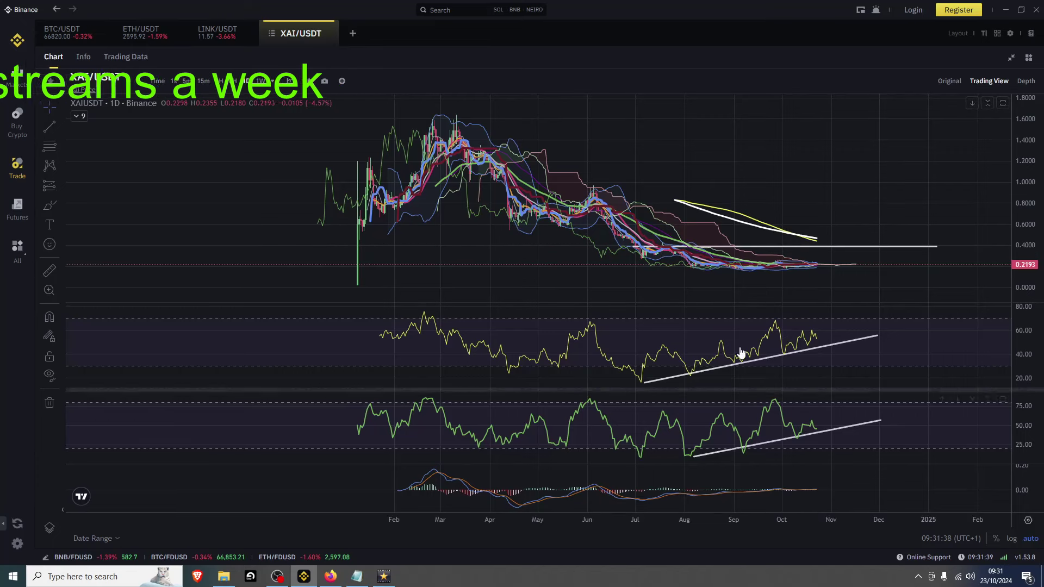
pyautogui.scroll(5, 790, 282)
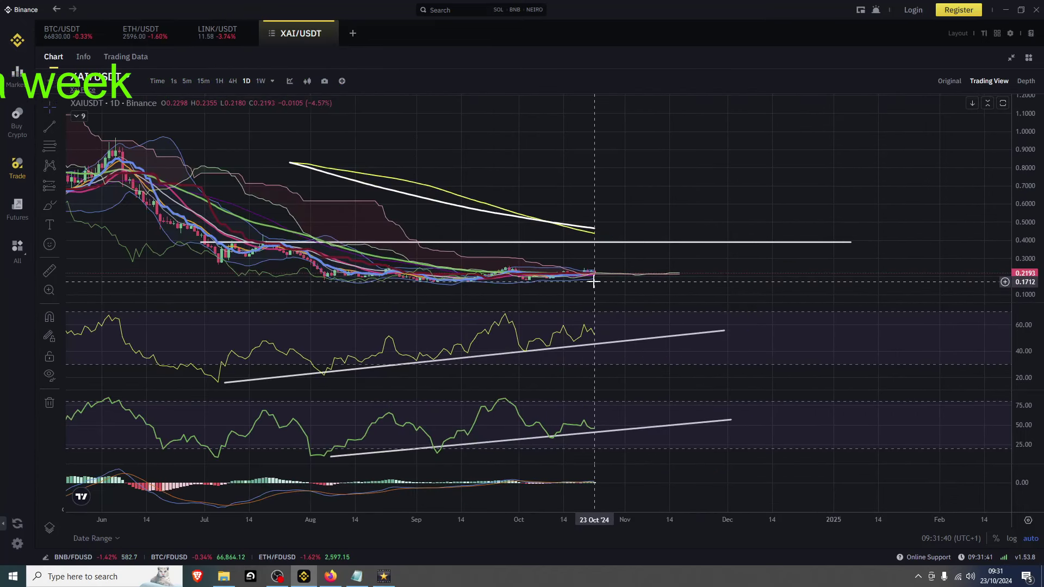
pyautogui.scroll(-3, 593, 282)
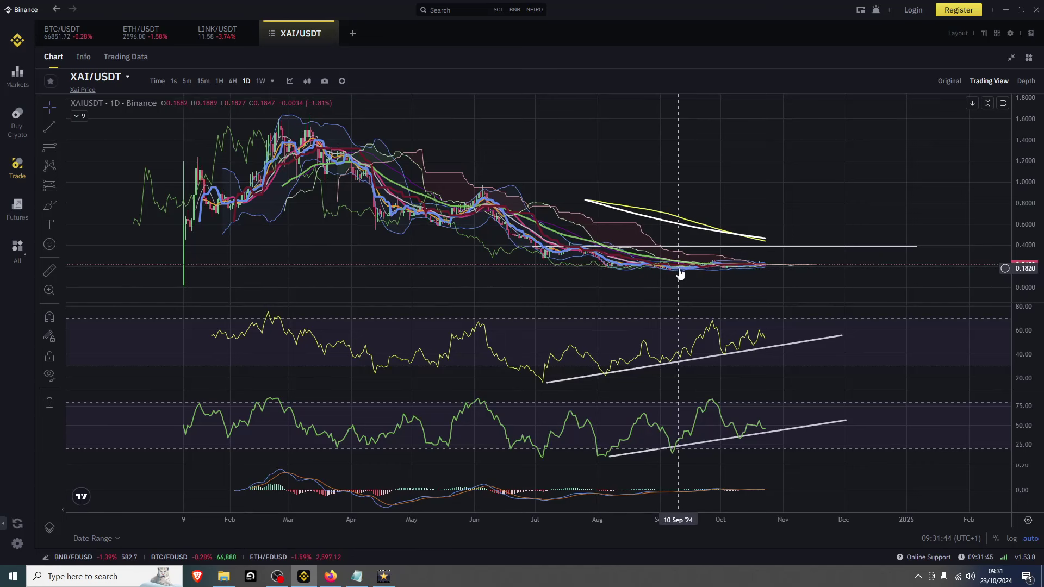
pyautogui.scroll(3, 679, 273)
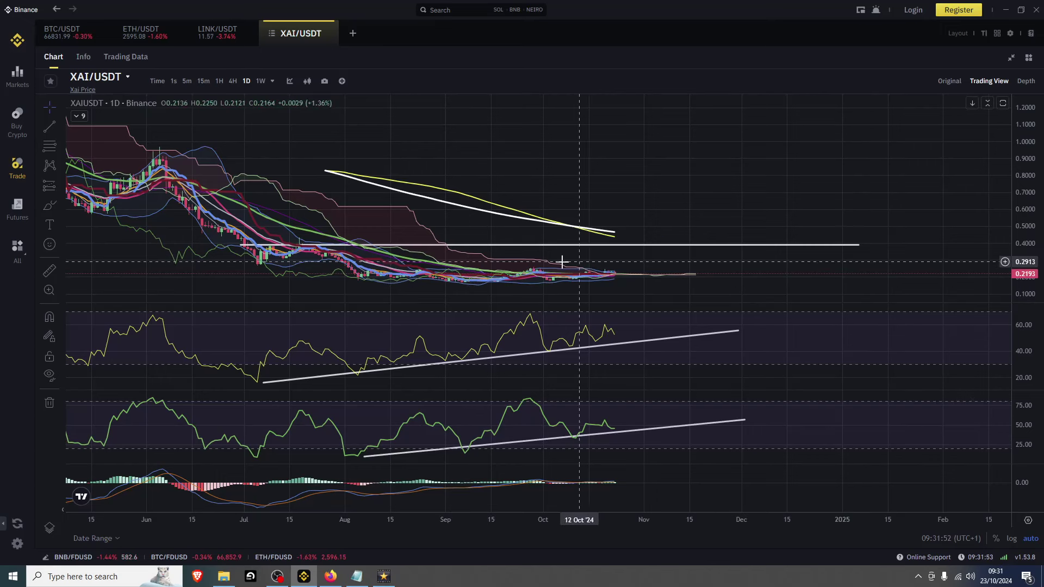
pyautogui.scroll(3, 331, 159)
pyautogui.doubleClick(344, 204)
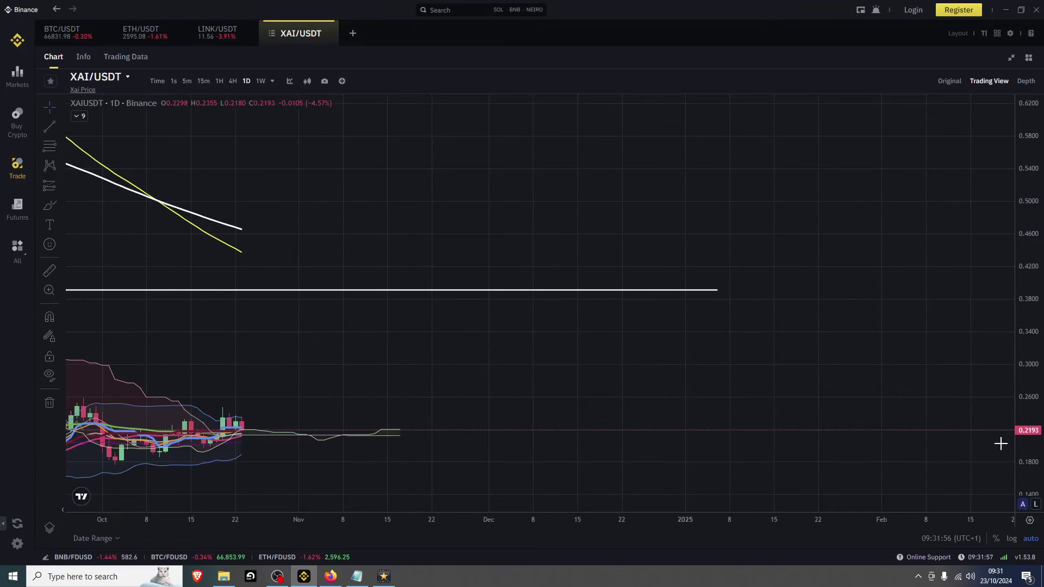
pyautogui.moveTo(468, 387); pyautogui.dragTo(869, 334)
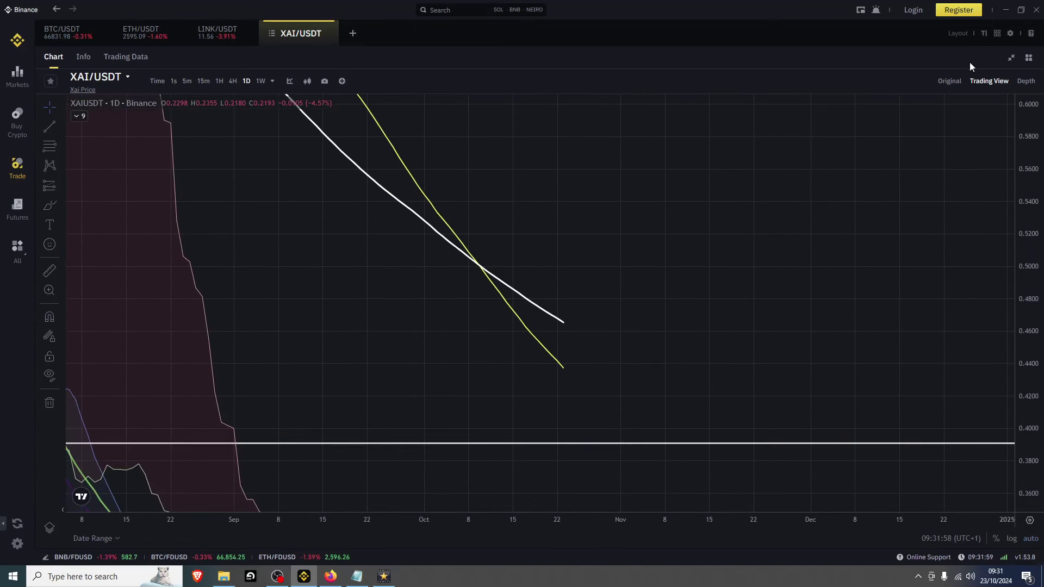
pyautogui.moveTo(1041, 333); pyautogui.dragTo(1041, 381)
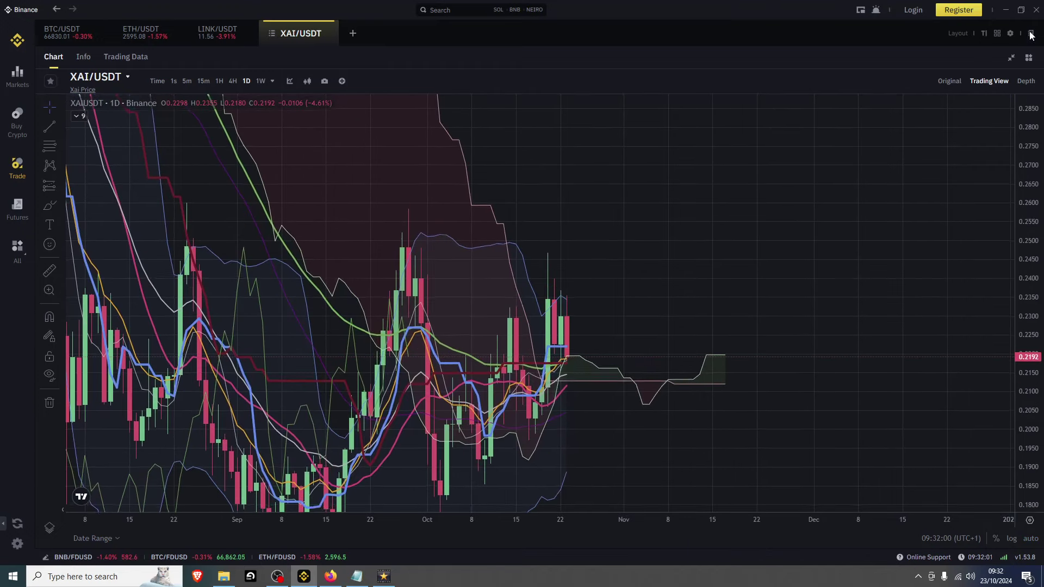
pyautogui.scroll(-3, 805, 490)
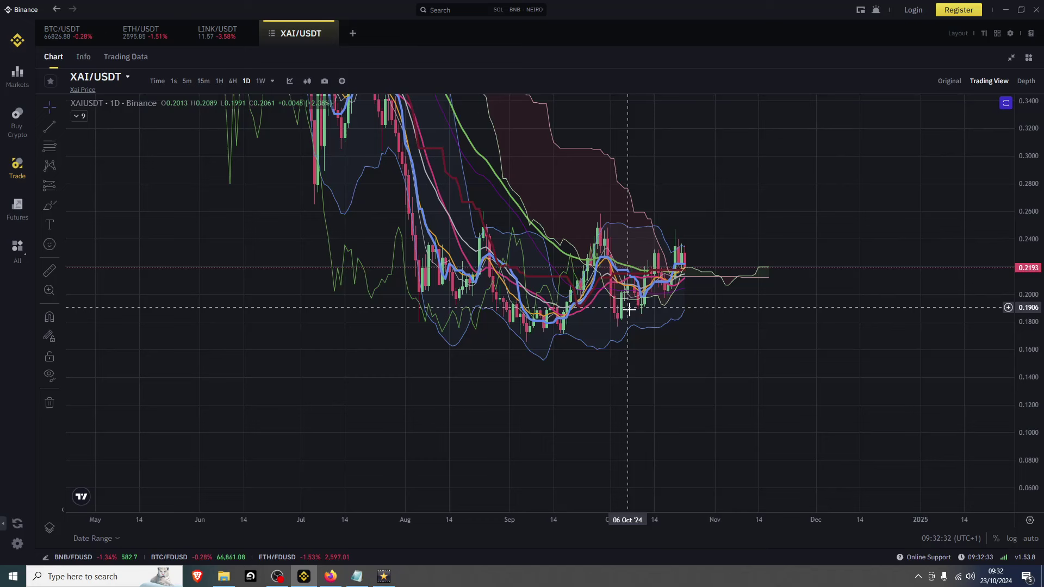
pyautogui.scroll(3, 728, 261)
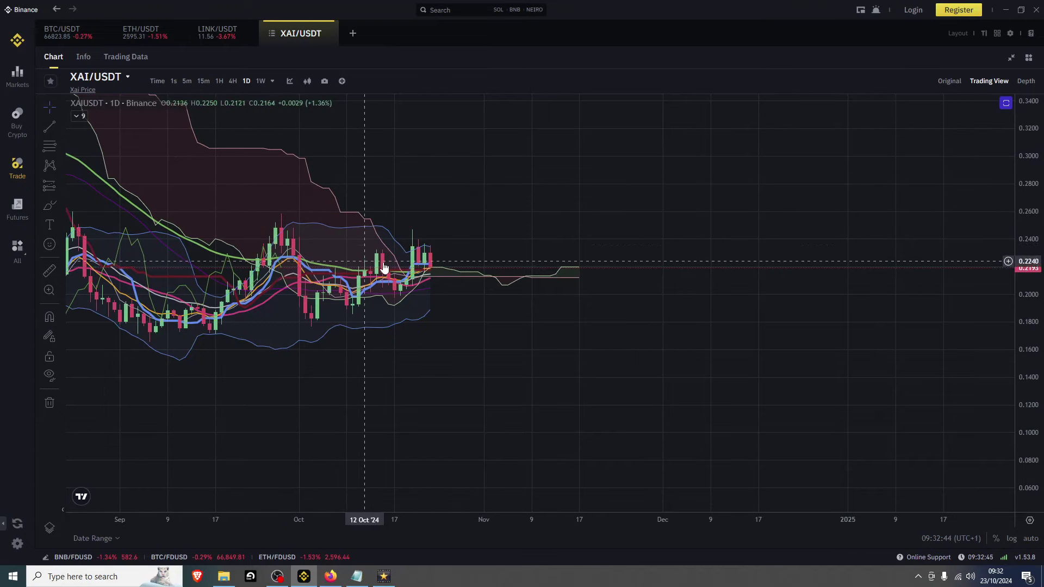
pyautogui.scroll(-2, 424, 218)
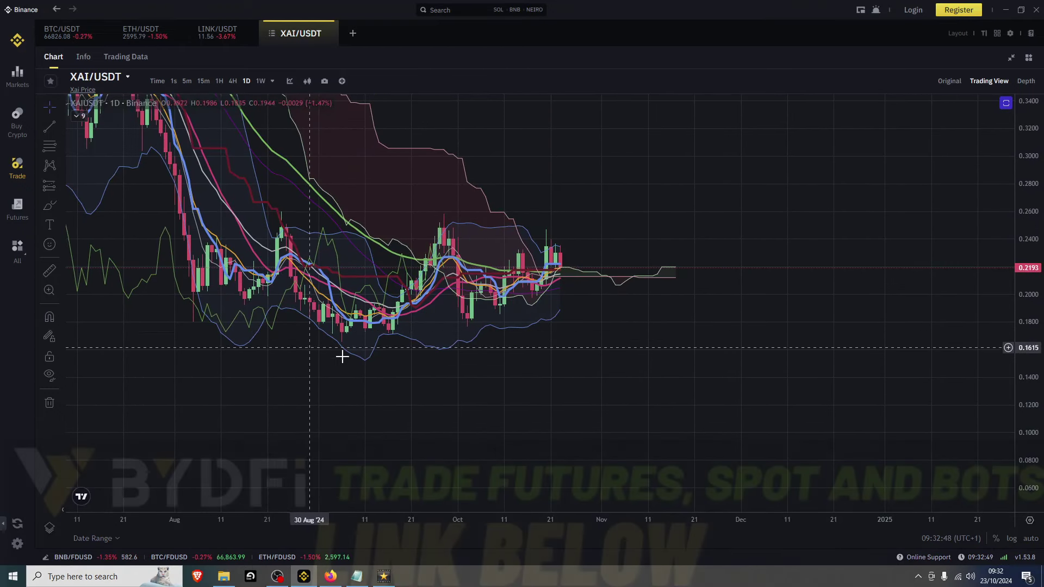
pyautogui.doubleClick(652, 158)
# - Pan to earlier candles and compress the price scale to about -0.2–0.6
pyautogui.scroll(-1, 653, 158)
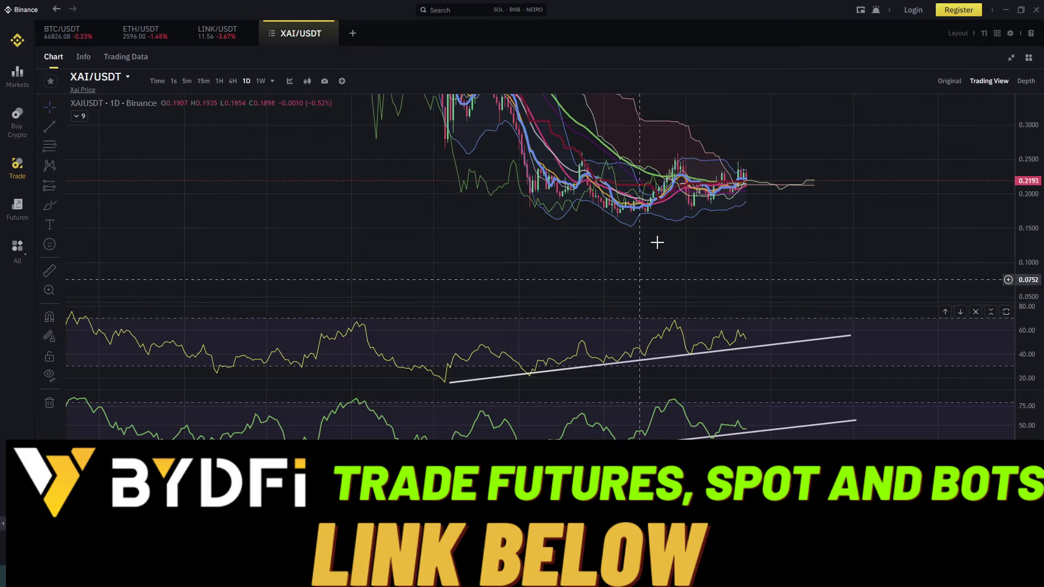
pyautogui.moveTo(704, 139); pyautogui.dragTo(557, 202)
pyautogui.moveTo(1042, 160); pyautogui.dragTo(897, 260)
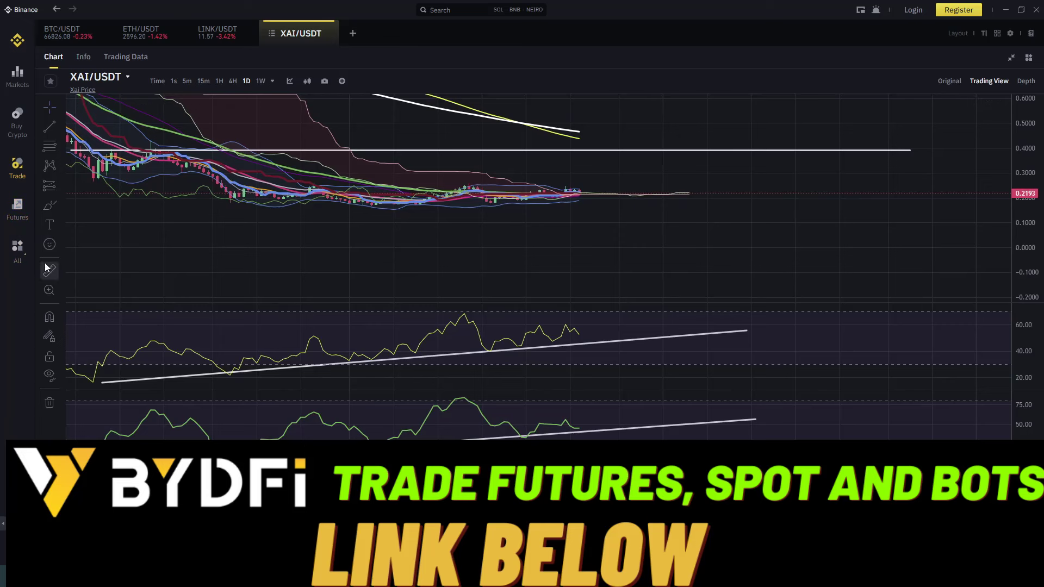
# - Measure the price change over recent bars, then dismiss the measurement
pyautogui.moveTo(590, 191); pyautogui.dragTo(545, 130)
pyautogui.click(710, 139)
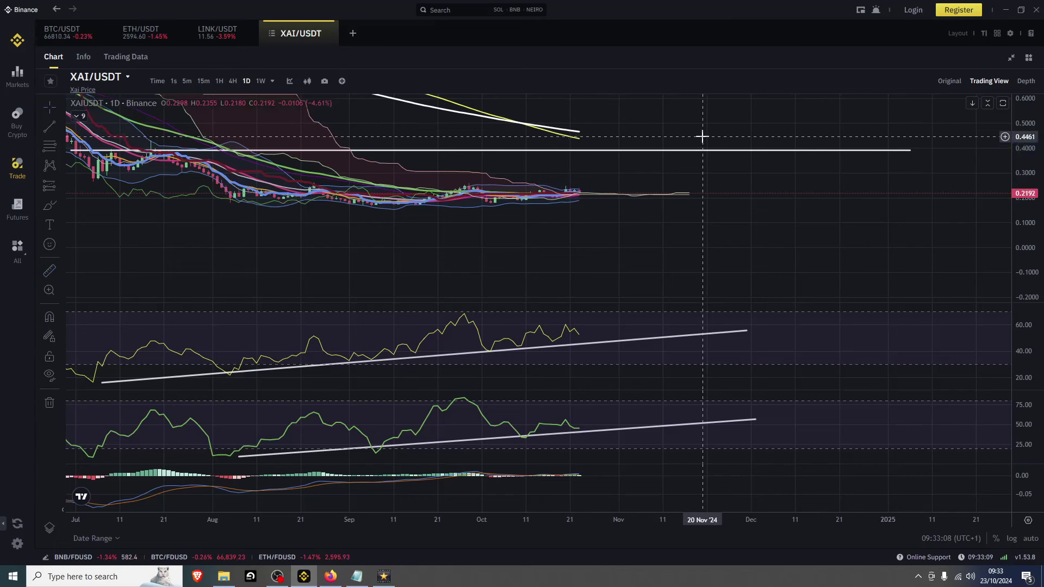
pyautogui.scroll(-5, 678, 145)
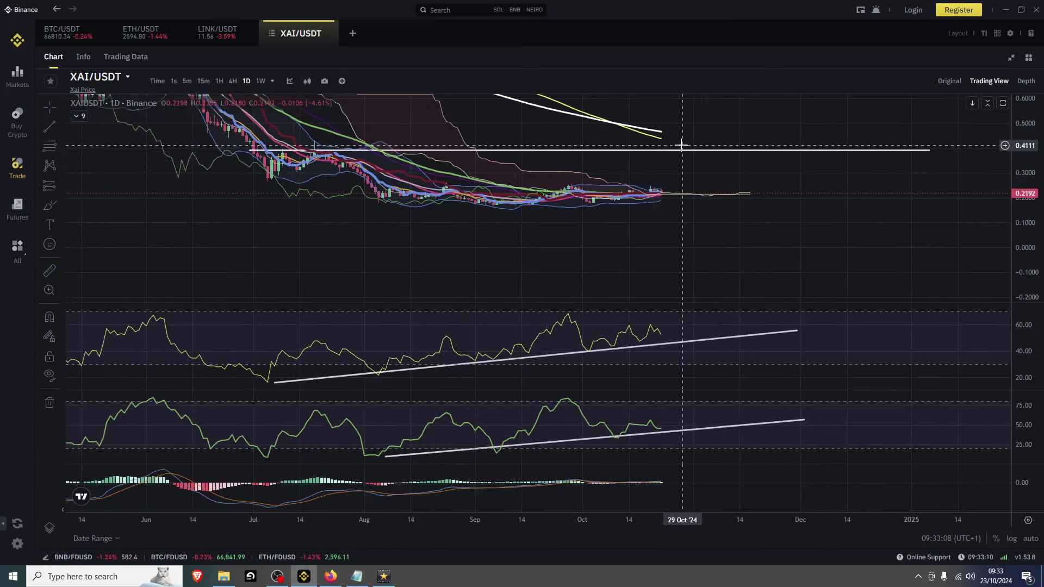
# - Switch the chart to the 1W interval and reset the chart view
pyautogui.click(261, 81)
pyautogui.rightClick(857, 162)
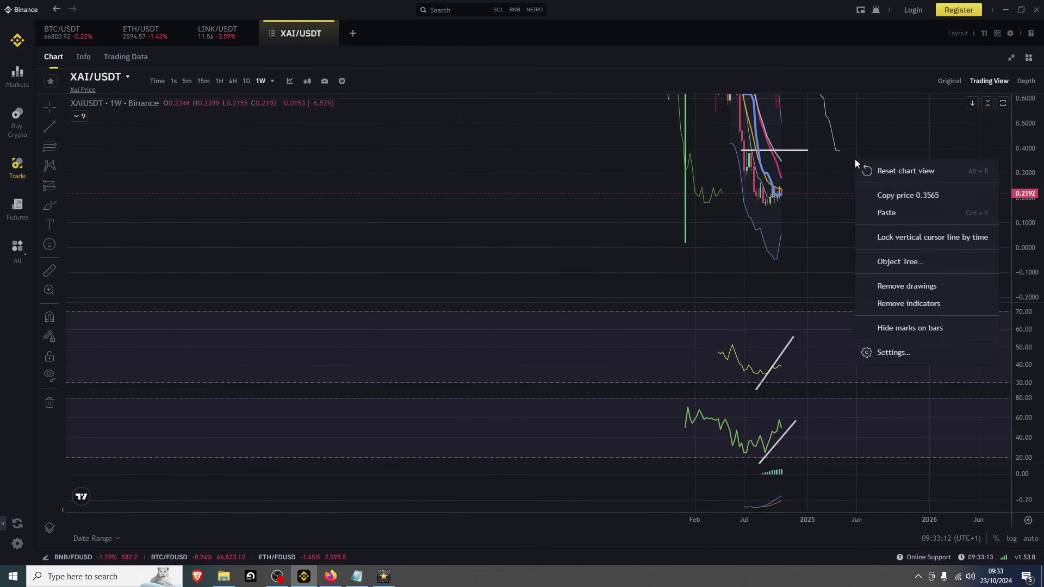
pyautogui.click(905, 171)
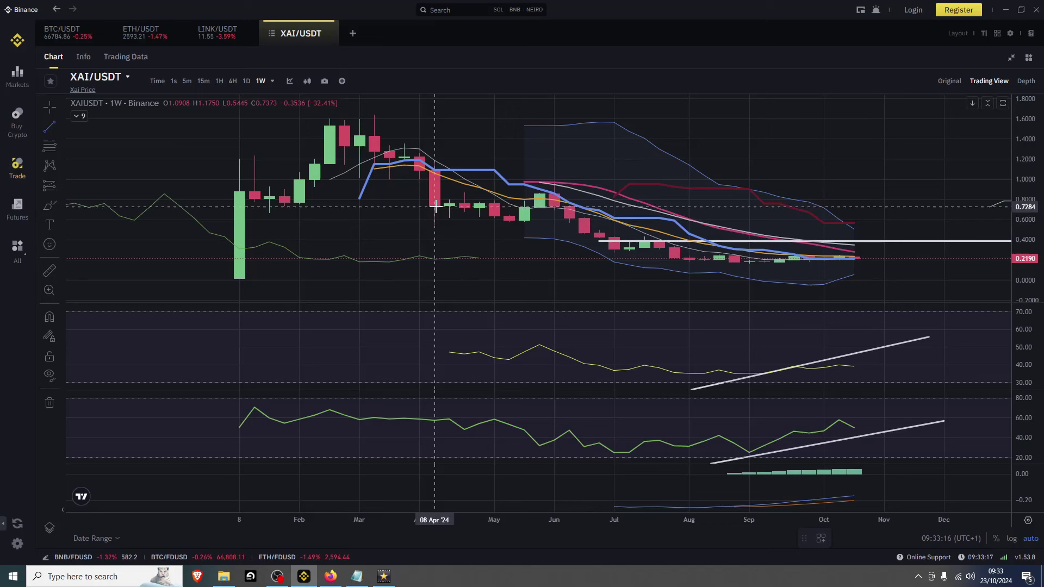
# - Draw a horizontal resistance line at 0.5884, then return to daily candles
pyautogui.moveTo(315, 221); pyautogui.dragTo(974, 221)
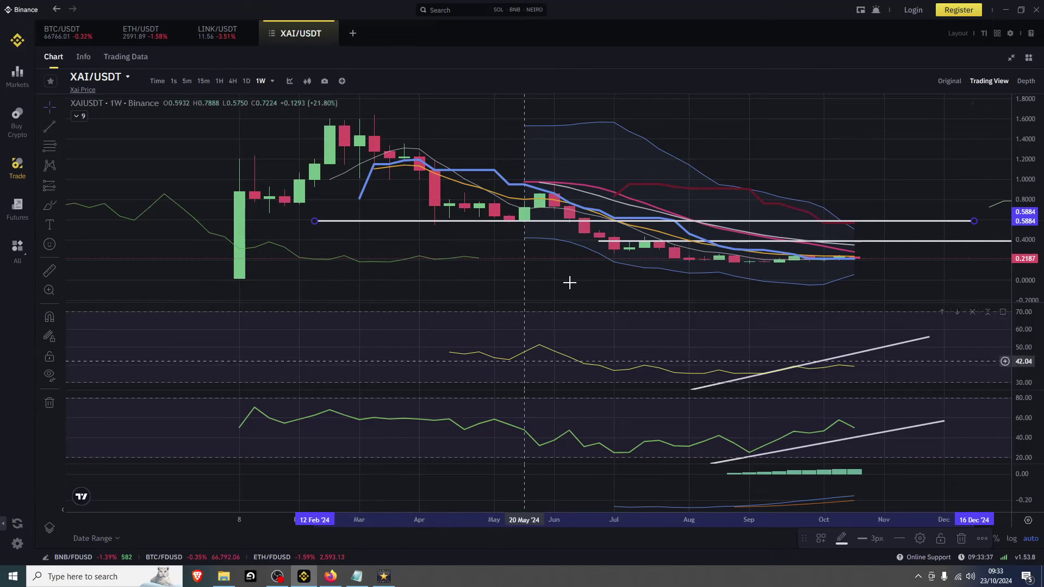
pyautogui.scroll(3, 816, 164)
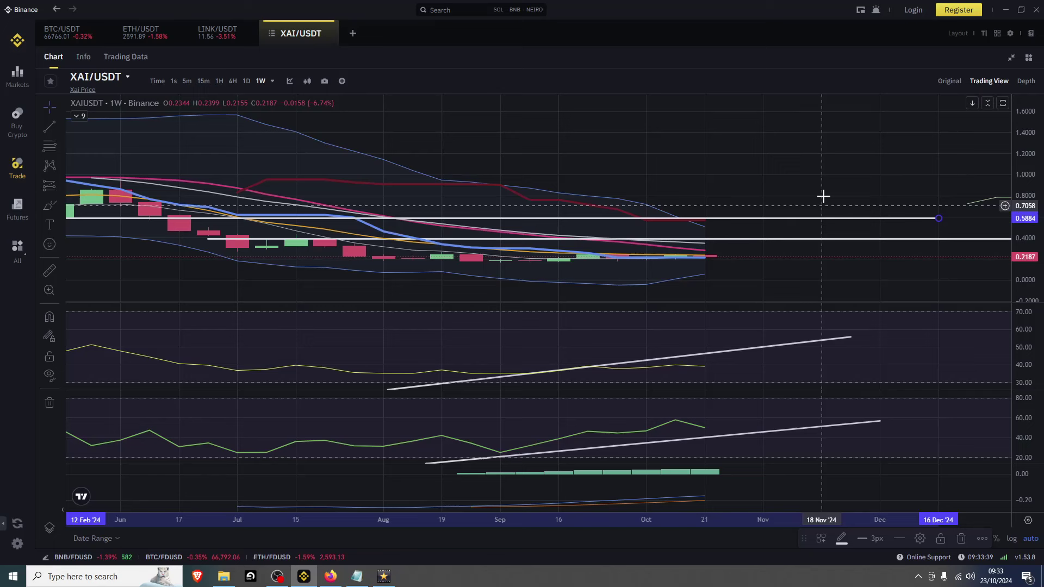
pyautogui.scroll(-3, 424, 136)
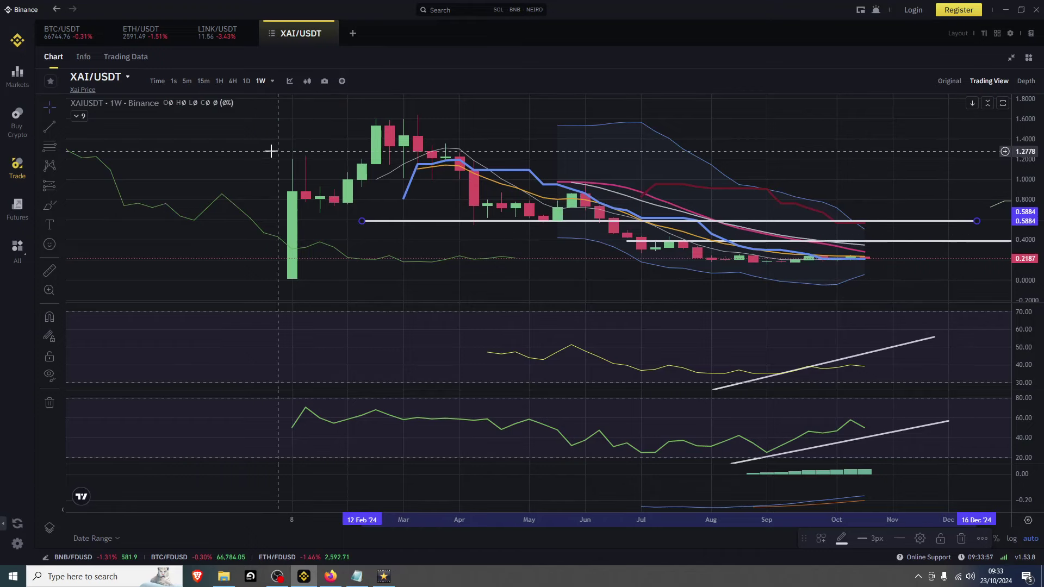
pyautogui.click(246, 81)
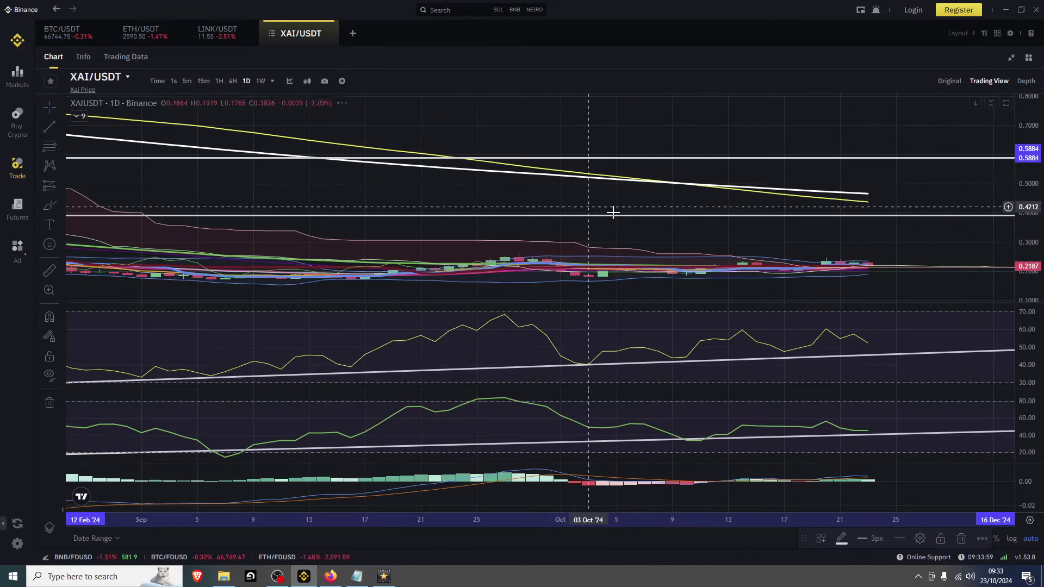
# - Zoom out so the time axis spans January to November, with space after today
pyautogui.scroll(-3, 657, 251)
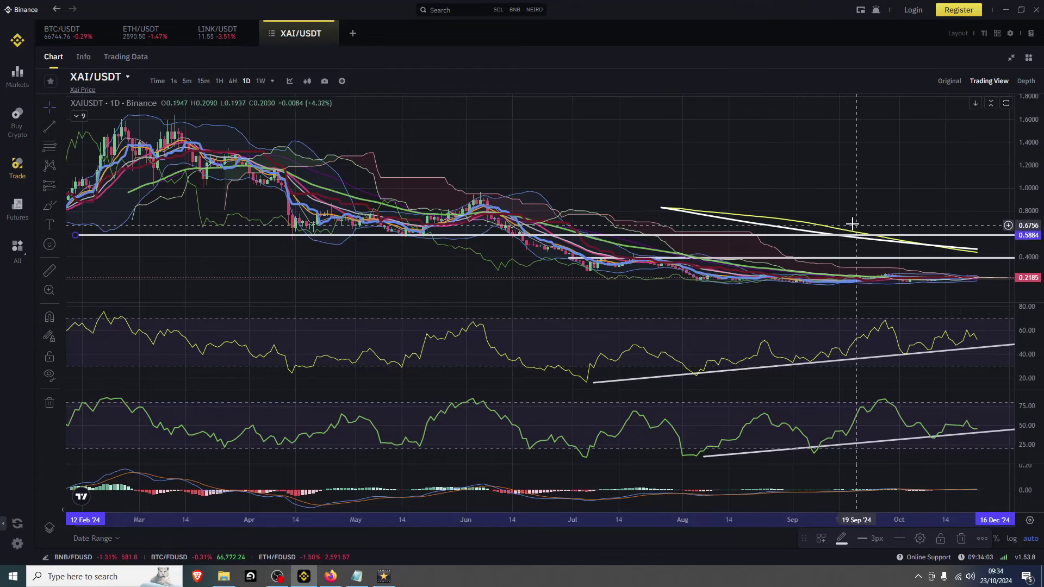
pyautogui.scroll(-3, 794, 188)
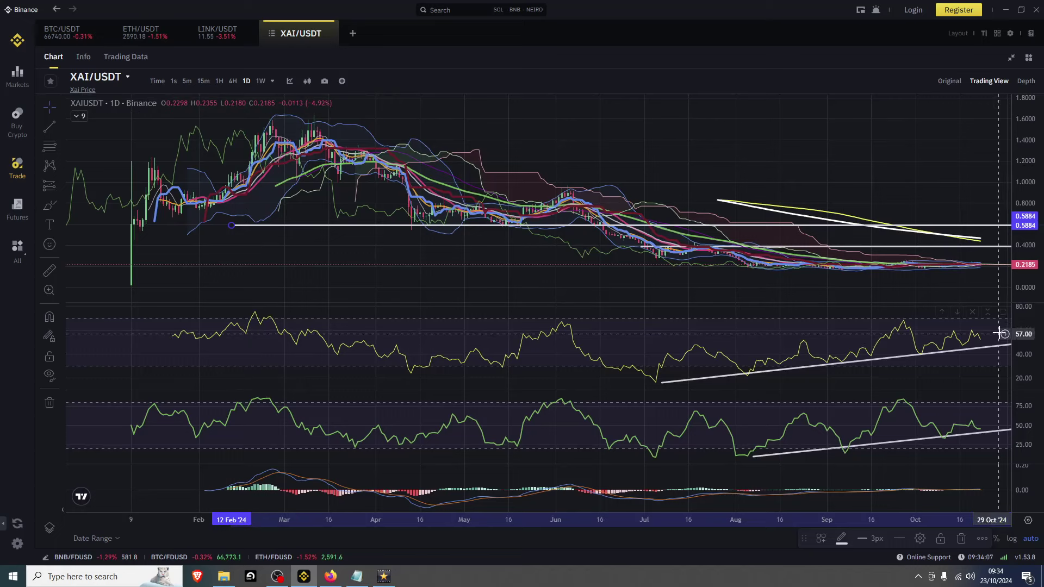
pyautogui.scroll(3, 841, 162)
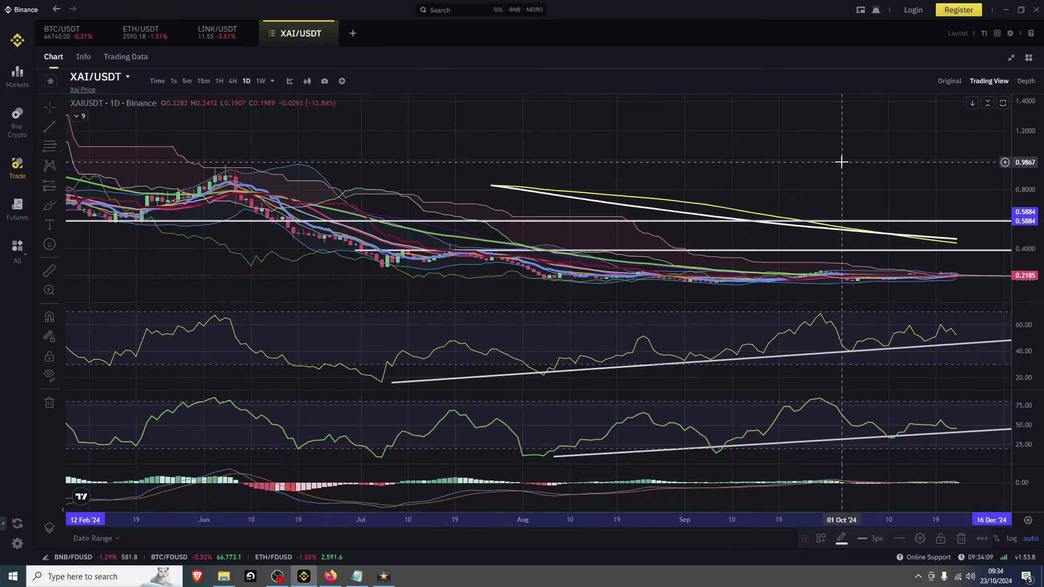
pyautogui.scroll(5, 842, 162)
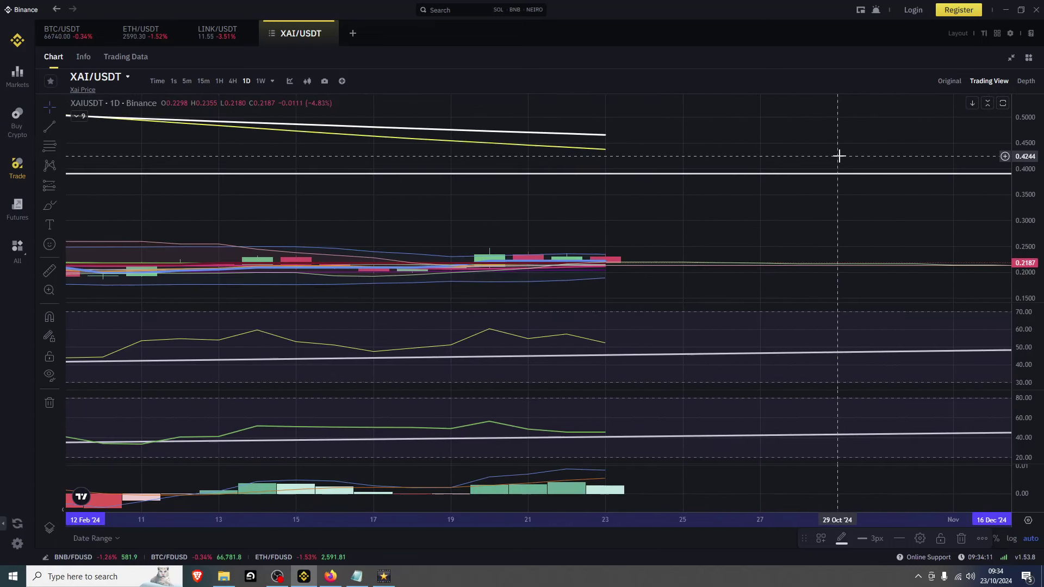
pyautogui.scroll(-3, 832, 134)
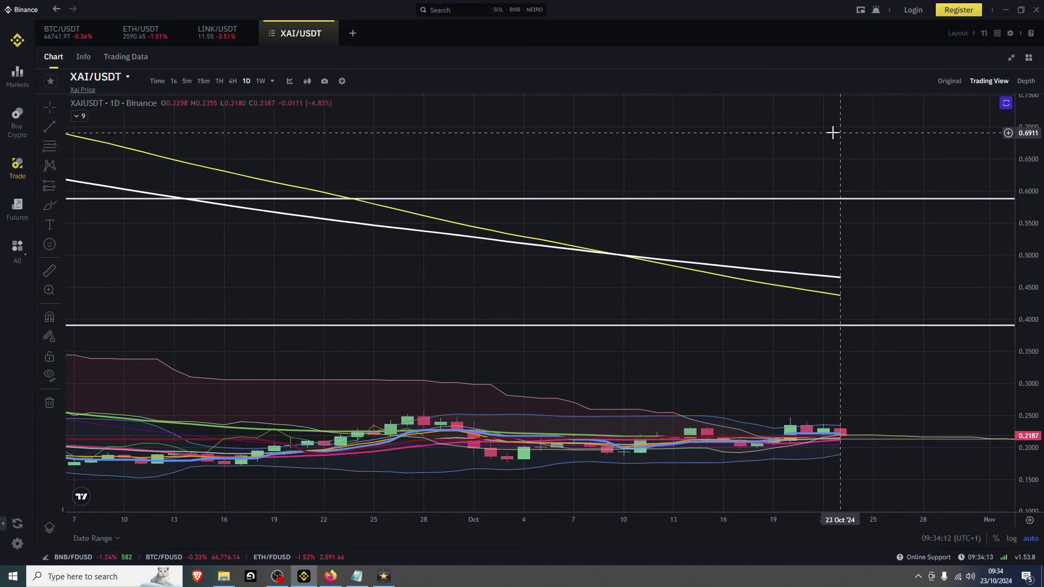
pyautogui.scroll(-3, 833, 133)
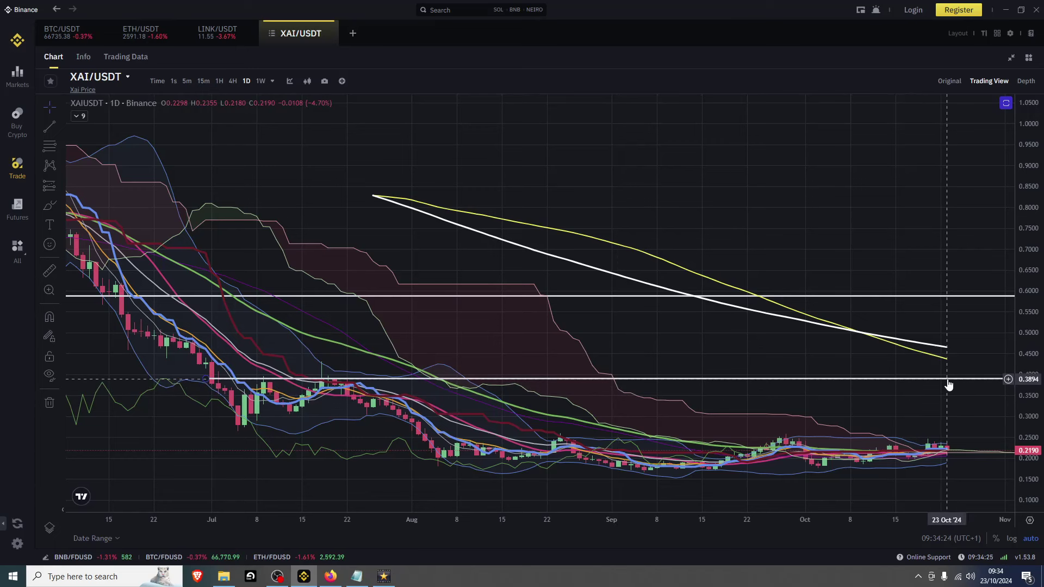
pyautogui.scroll(-10, 636, 269)
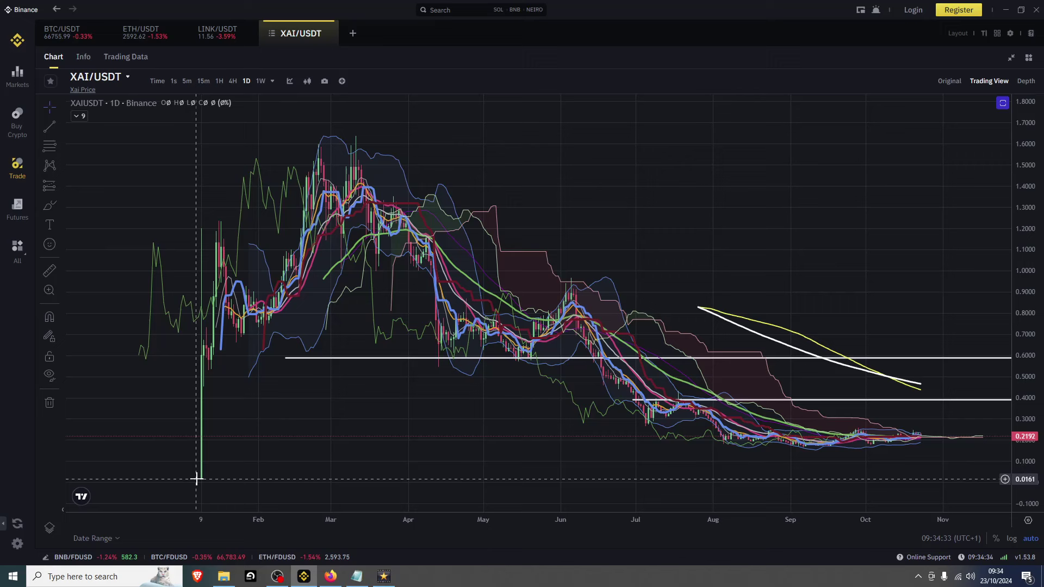
pyautogui.moveTo(746, 442); pyautogui.dragTo(564, 328)
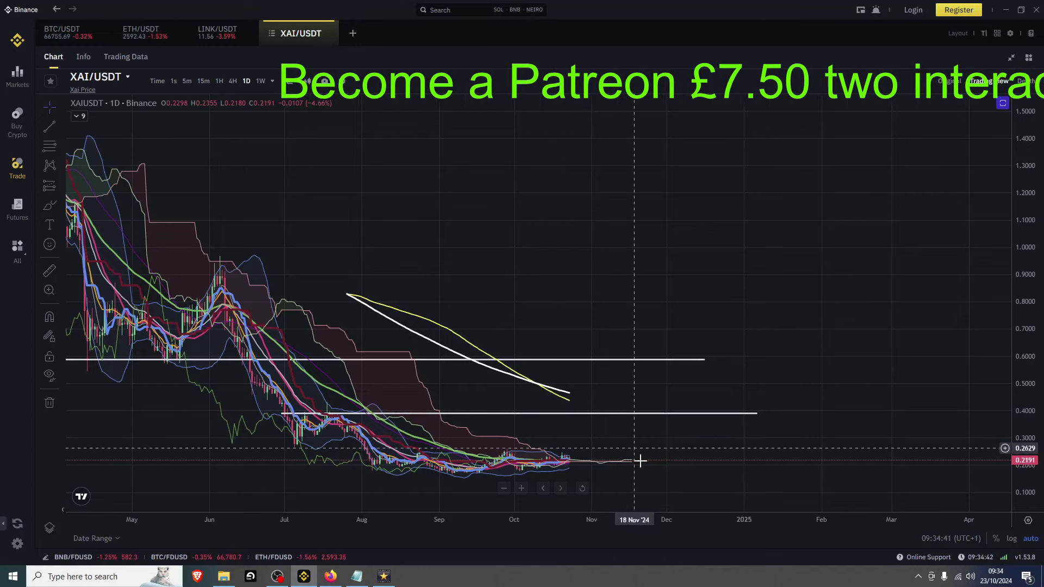
# - Zoom in on the July–October candles below 0.3910 and stretch the price scale
pyautogui.scroll(-3, 657, 460)
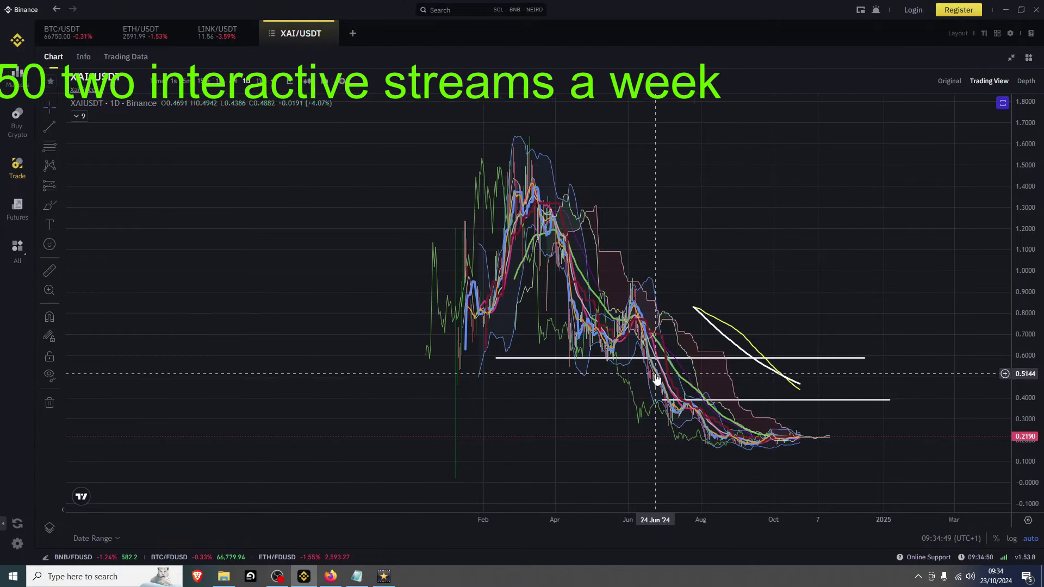
pyautogui.scroll(3, 659, 373)
pyautogui.scroll(2, 659, 372)
pyautogui.scroll(-5, 457, 425)
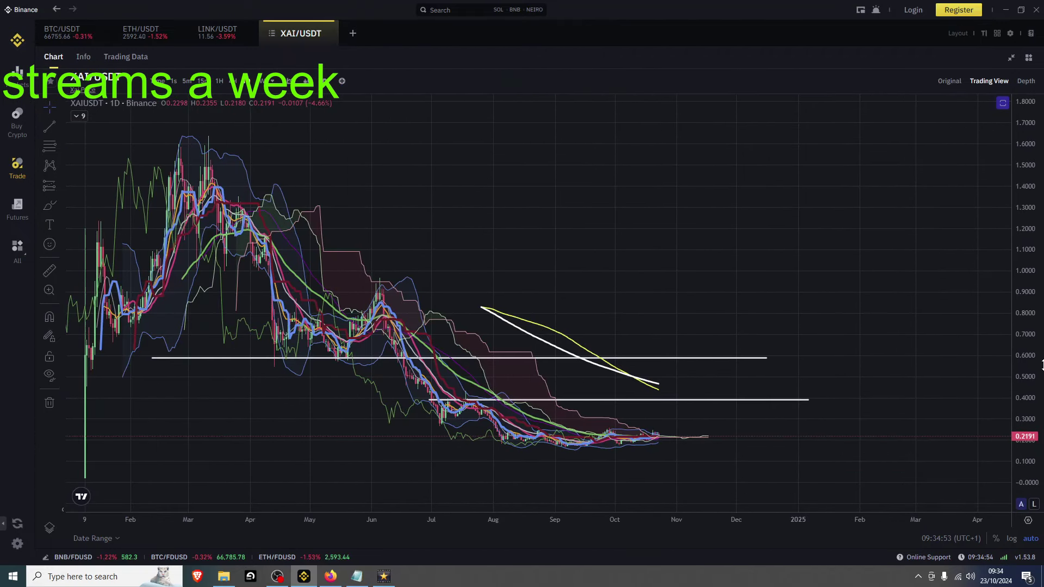
pyautogui.scroll(5, 797, 370)
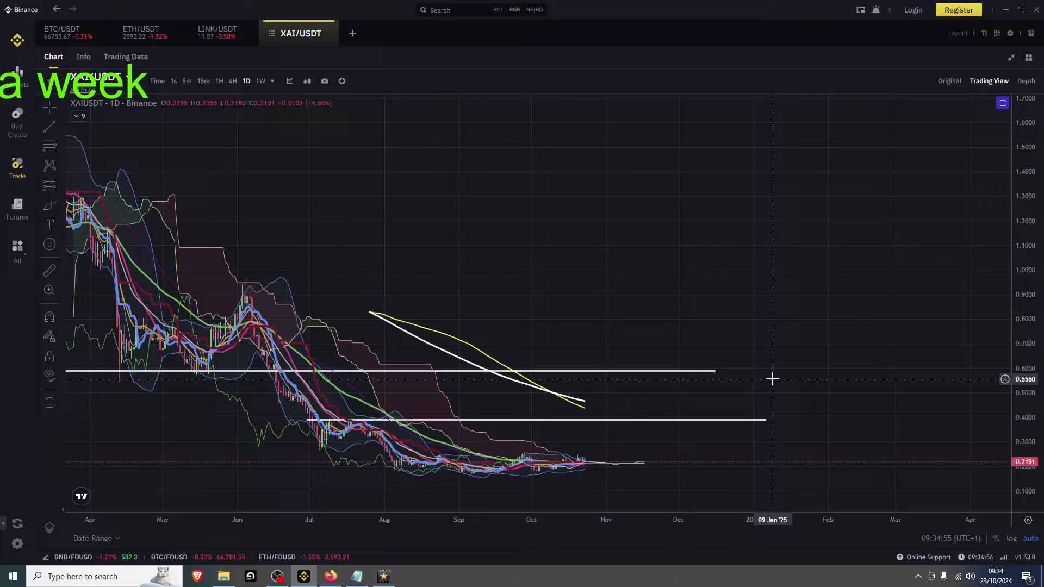
pyautogui.scroll(5, 294, 380)
pyautogui.moveTo(1021, 332); pyautogui.dragTo(1022, 306)
pyautogui.scroll(-6, 843, 364)
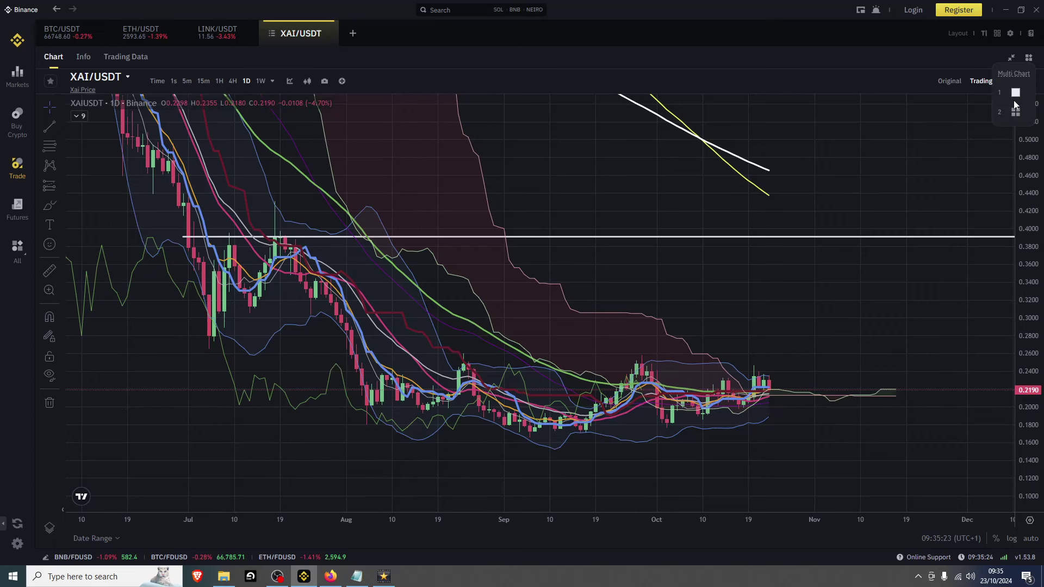
# - Compress the price scale slightly and adjust the zoom
pyautogui.moveTo(1037, 157); pyautogui.dragTo(1042, 454)
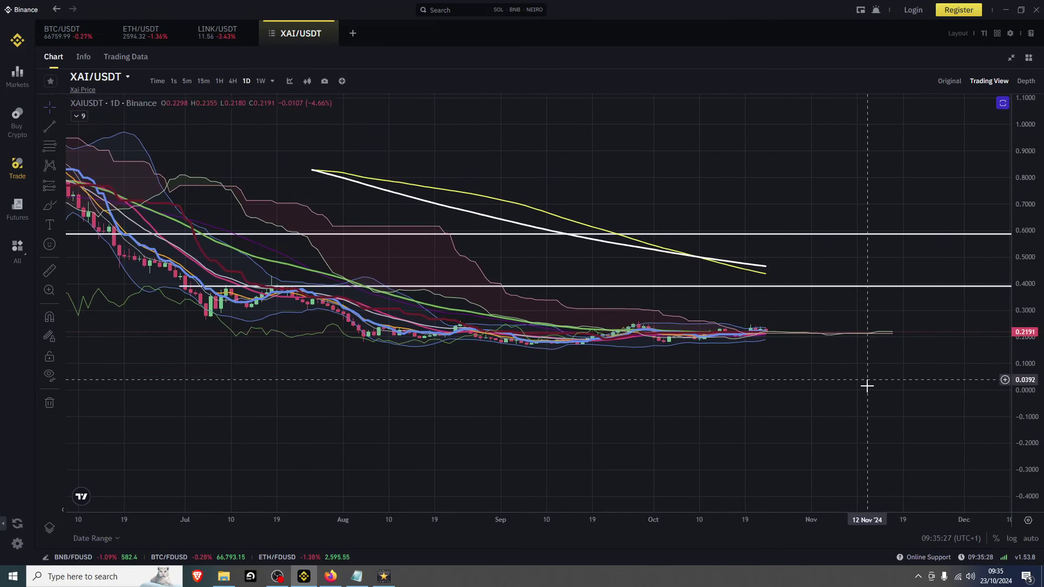
pyautogui.scroll(-4, 626, 326)
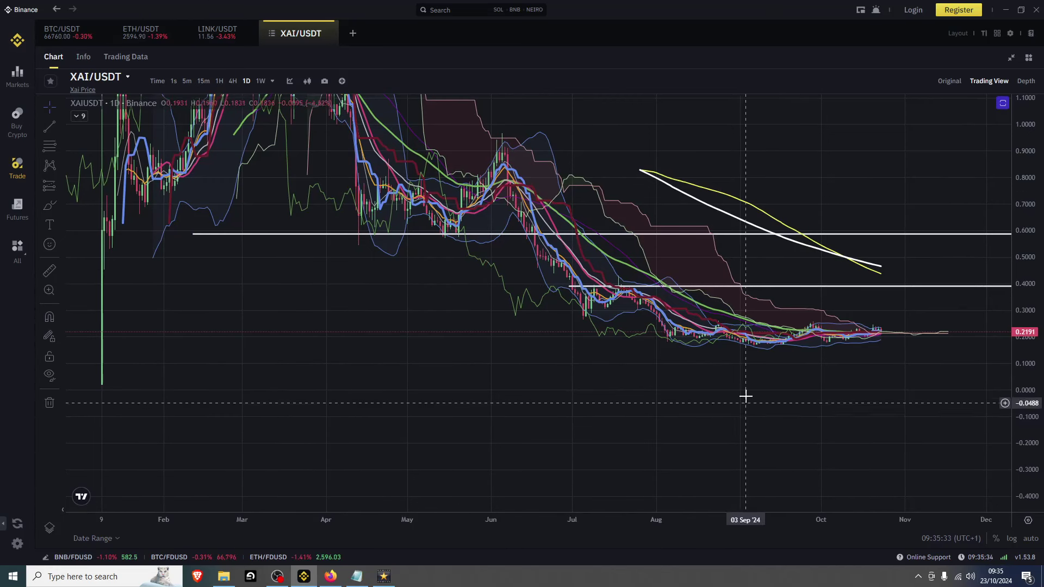
pyautogui.scroll(5, 832, 299)
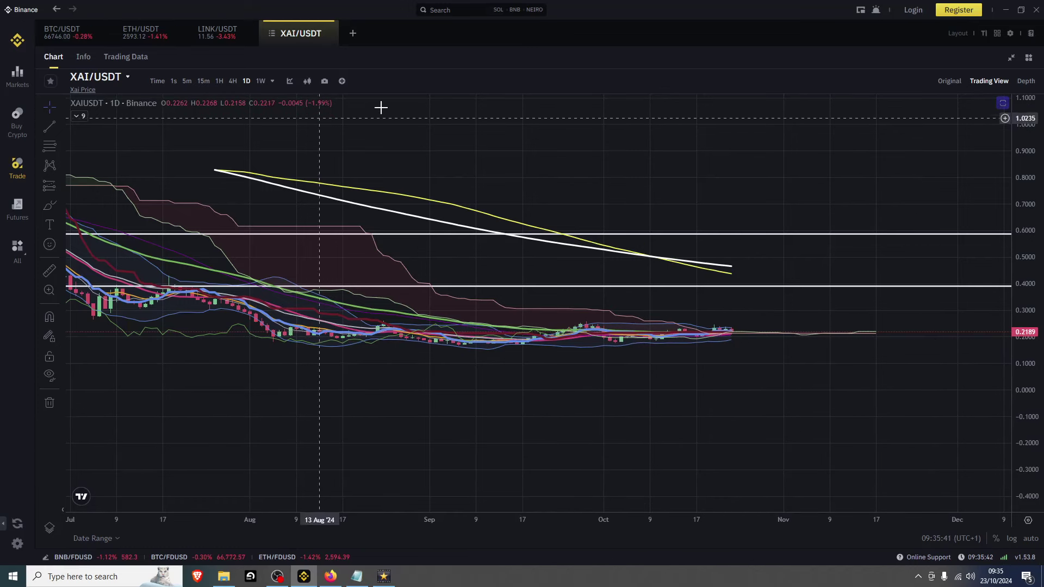
pyautogui.scroll(-3, 337, 133)
# - Reset the chart view and pan toward the recent months
pyautogui.rightClick(401, 353)
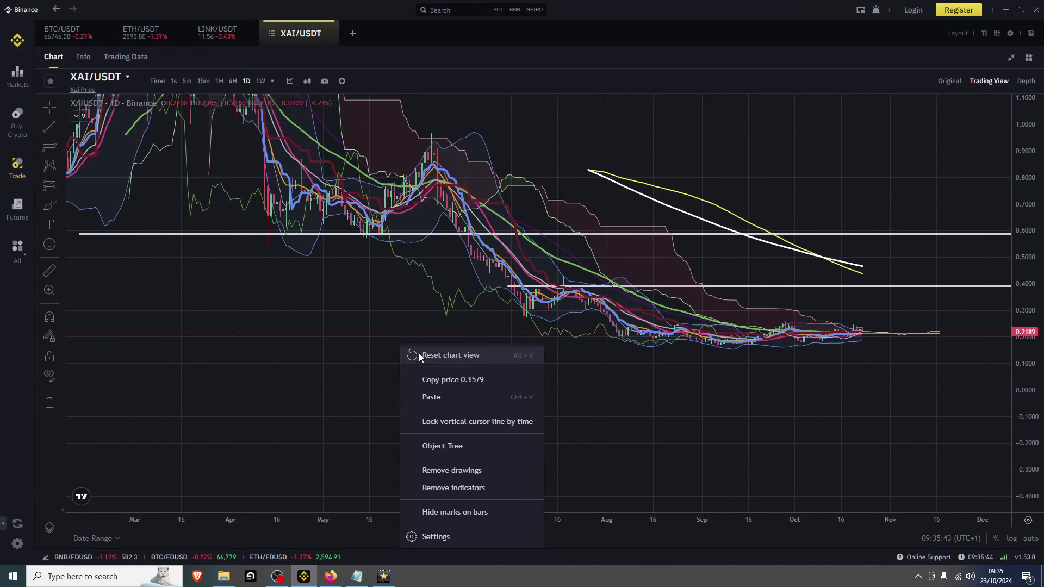
pyautogui.click(419, 355)
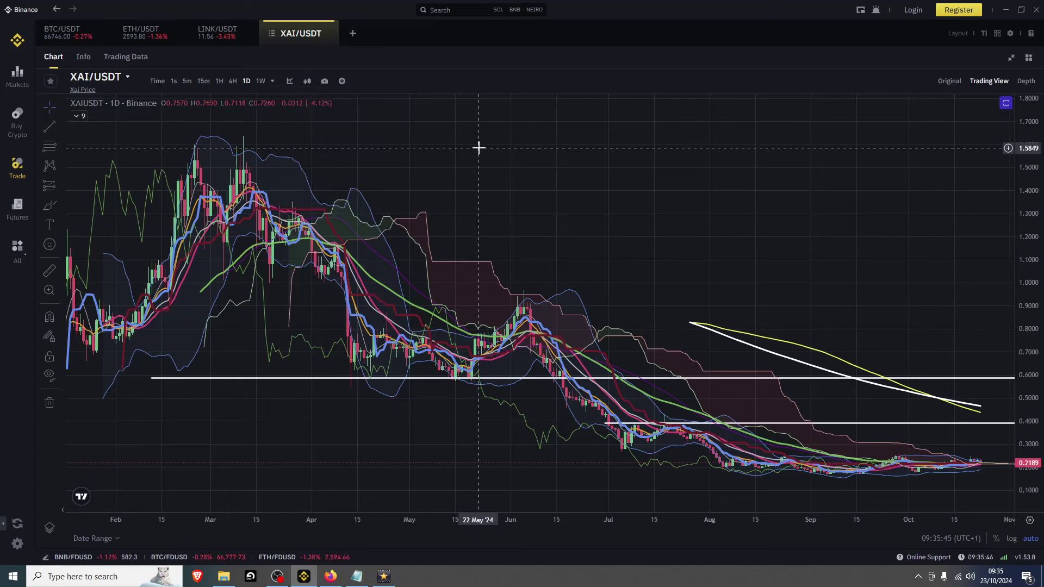
pyautogui.moveTo(588, 373); pyautogui.dragTo(390, 410)
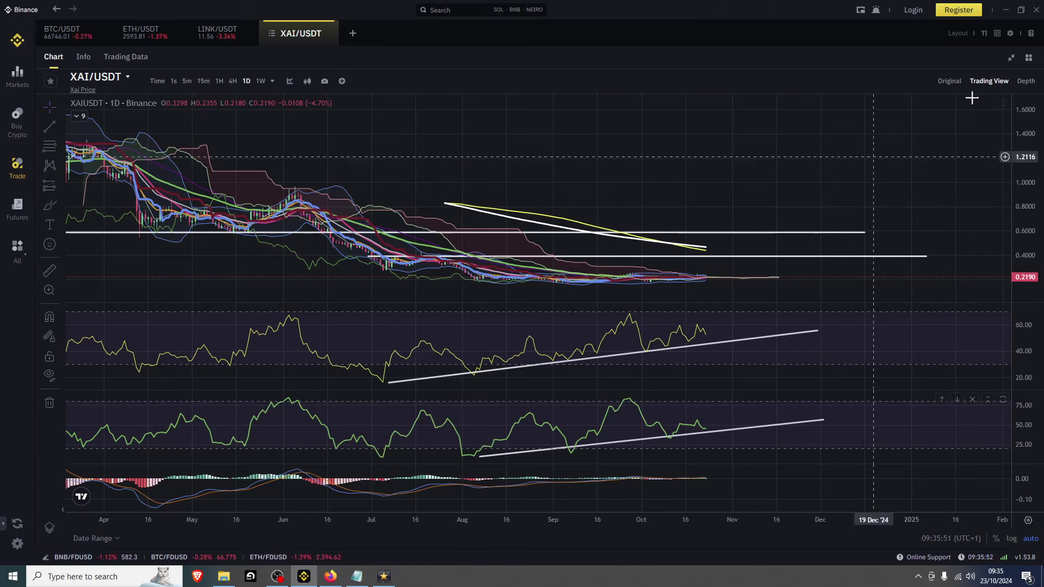
pyautogui.scroll(-5, 545, 205)
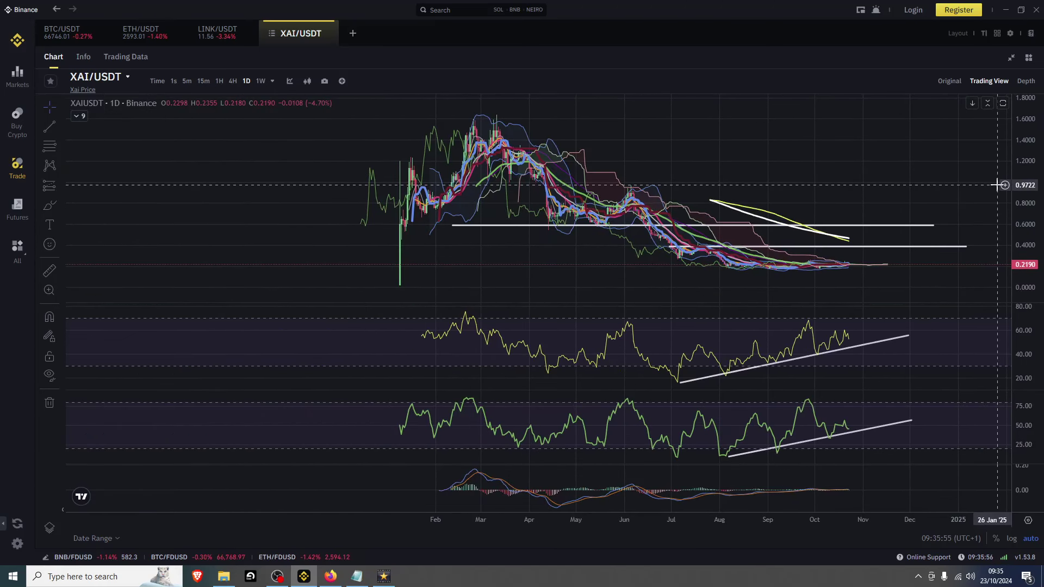
pyautogui.scroll(3, 735, 164)
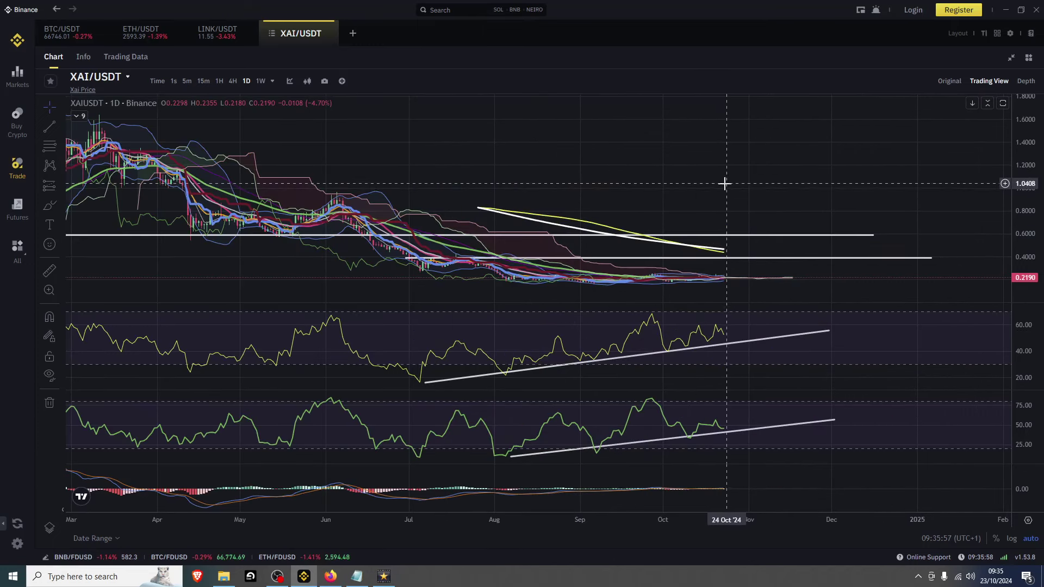
pyautogui.scroll(-3, 727, 179)
pyautogui.scroll(3, 706, 163)
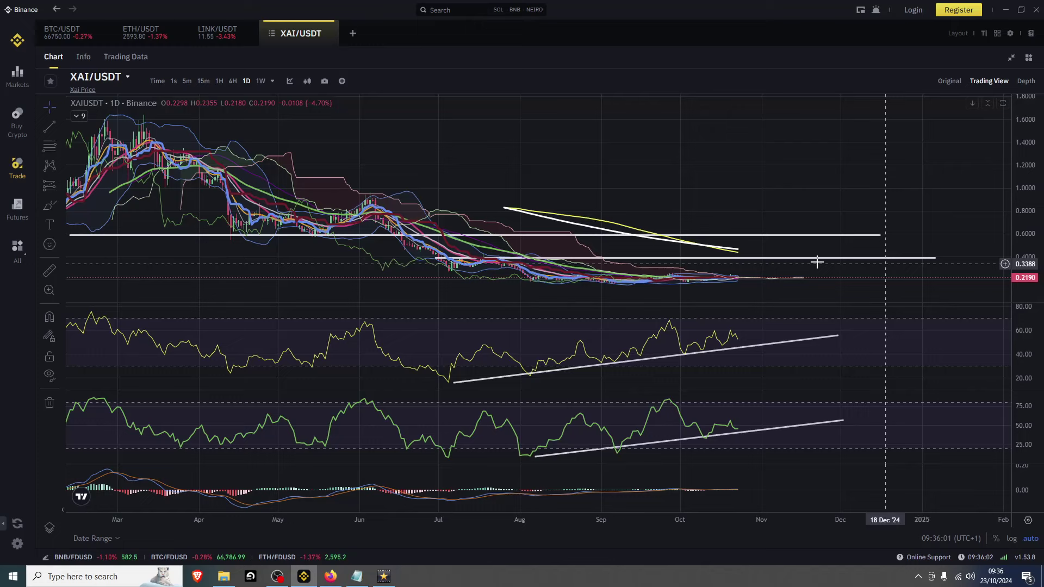
pyautogui.scroll(3, 383, 221)
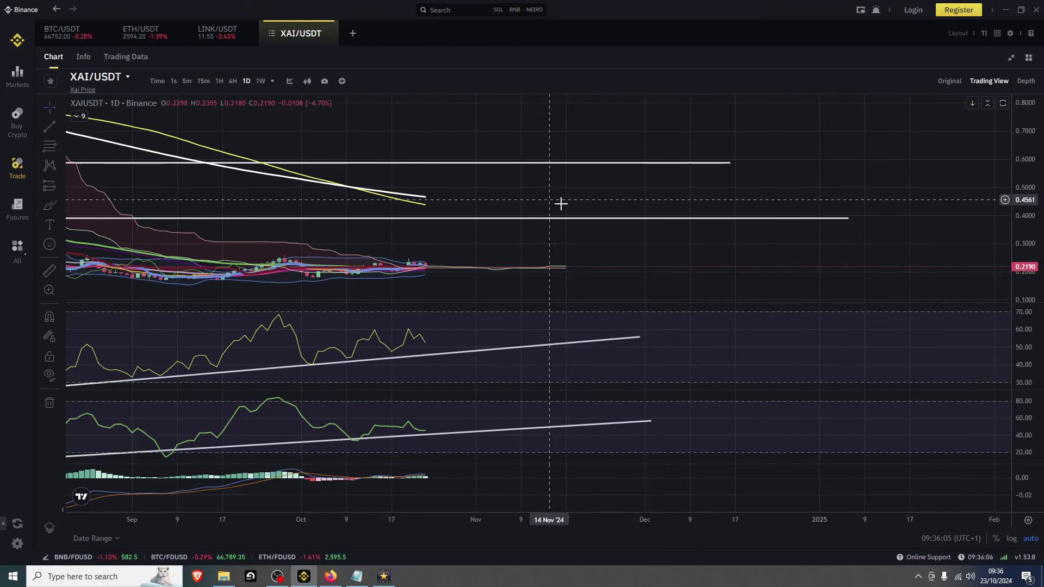
pyautogui.scroll(-3, 723, 204)
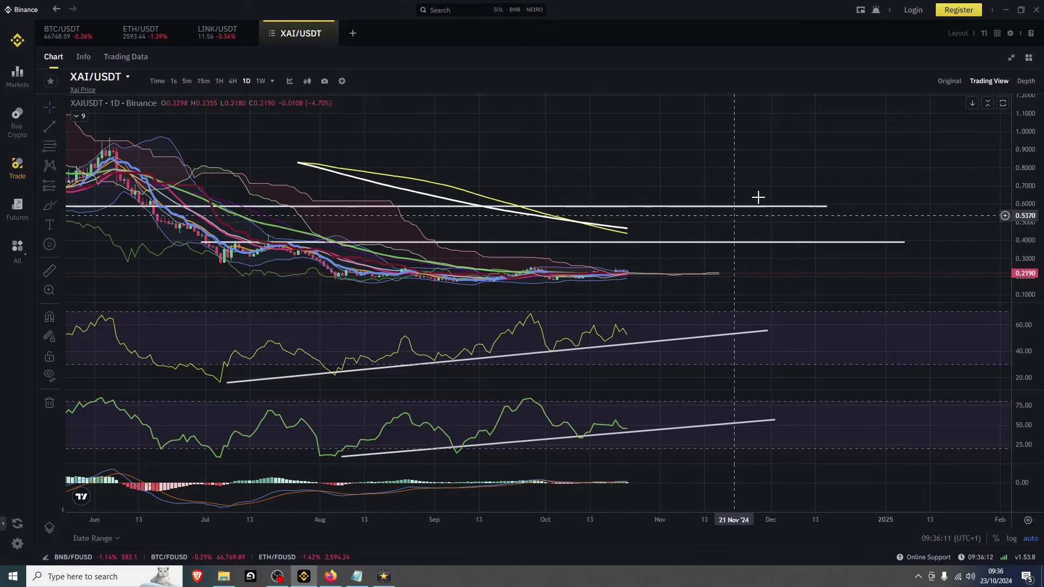
pyautogui.scroll(-3, 816, 163)
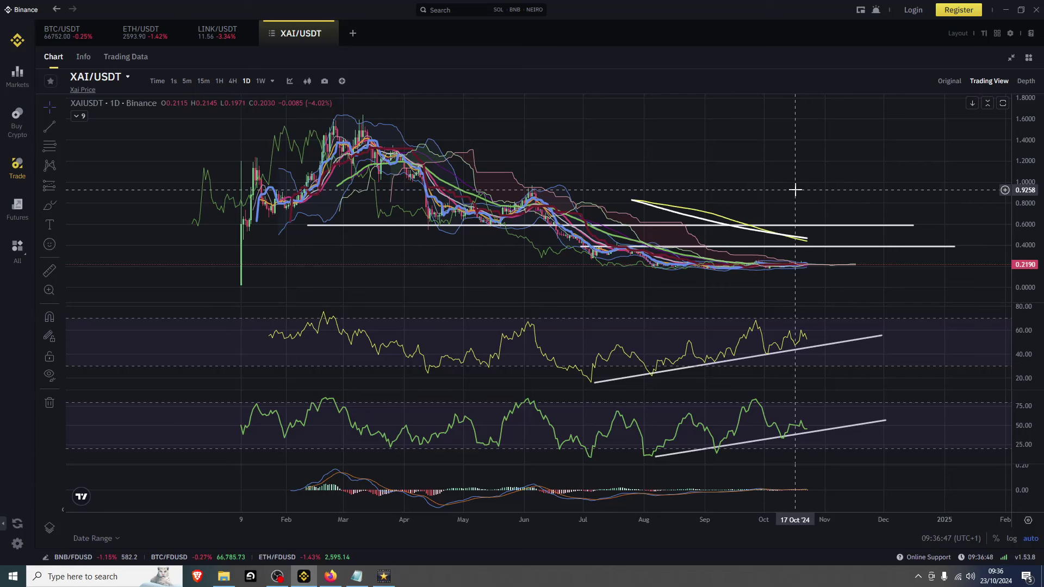
pyautogui.moveTo(674, 231); pyautogui.dragTo(637, 196)
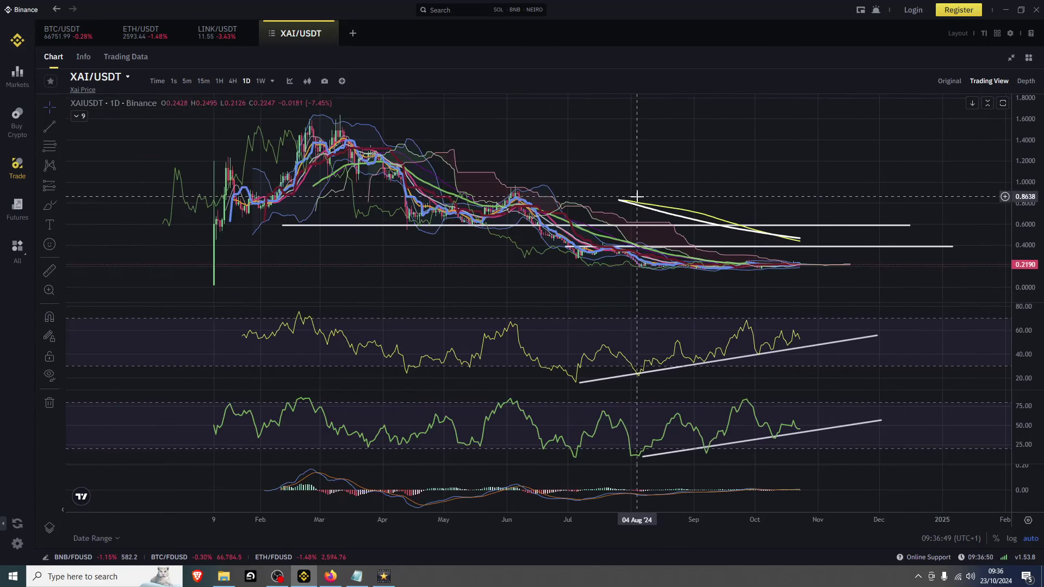